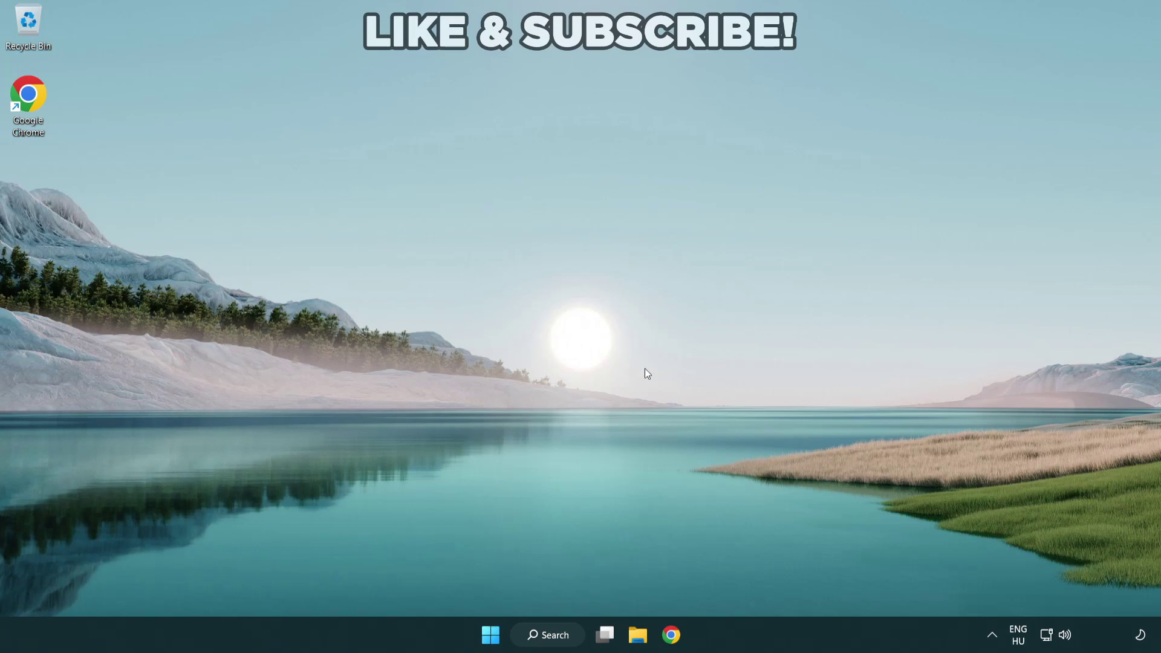
- Switch the audio output from CABLE Input to Speakers (High Definition Audio Device) in Quick Settings
left_click(1066, 638)
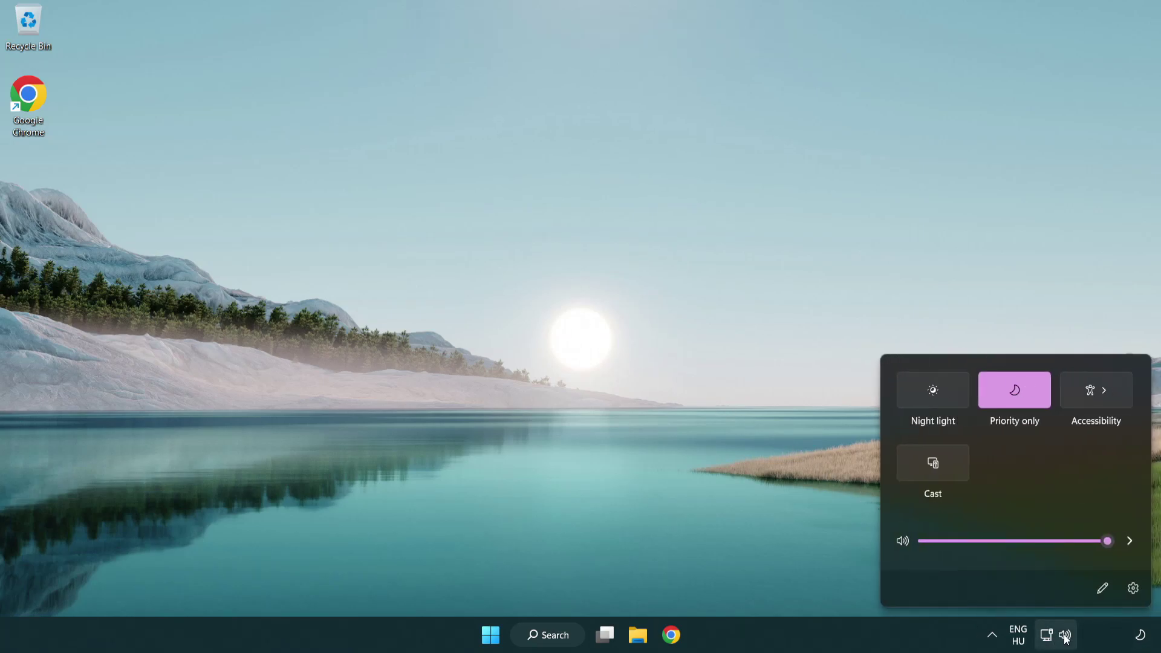
left_click(1129, 542)
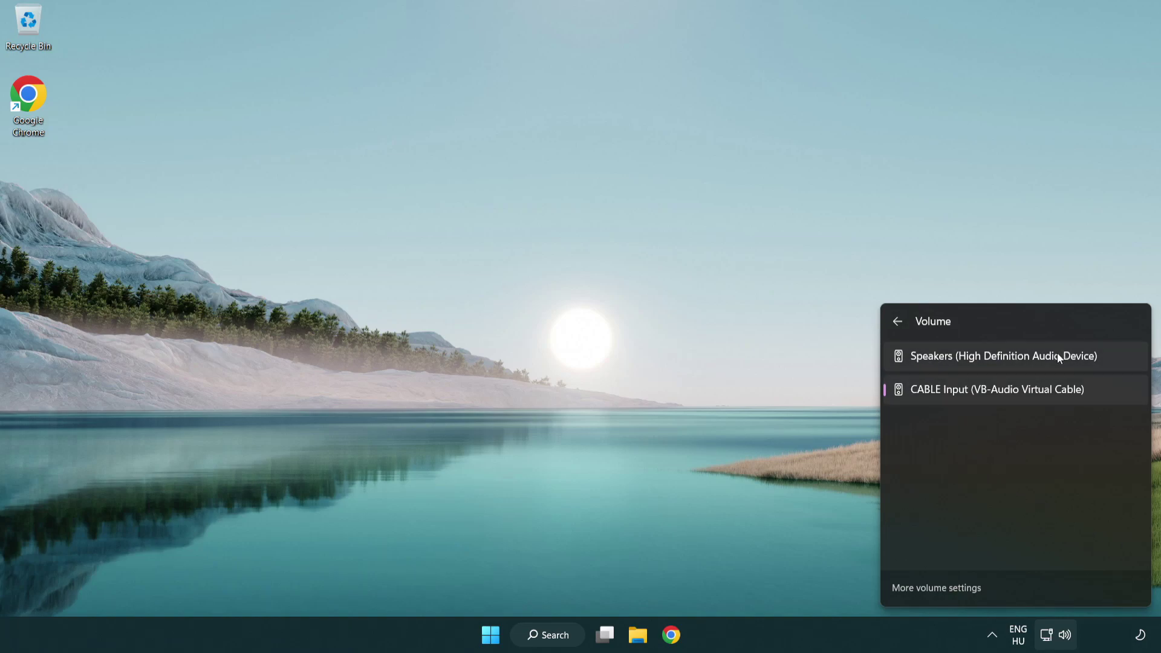
left_click(1114, 360)
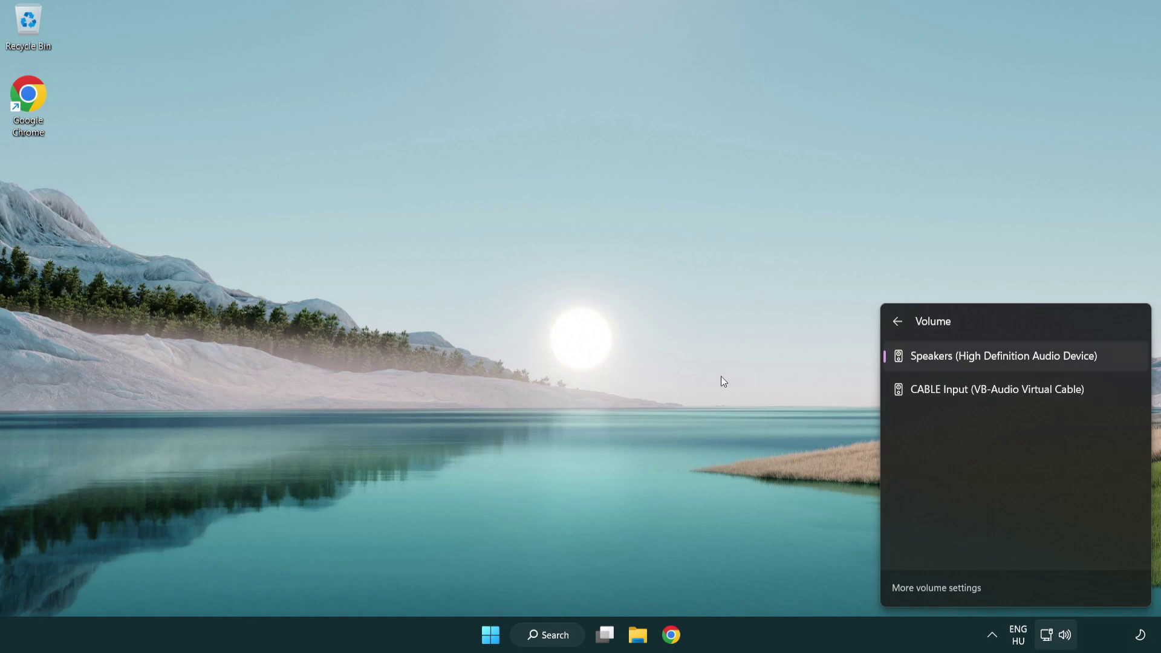
left_click(610, 346)
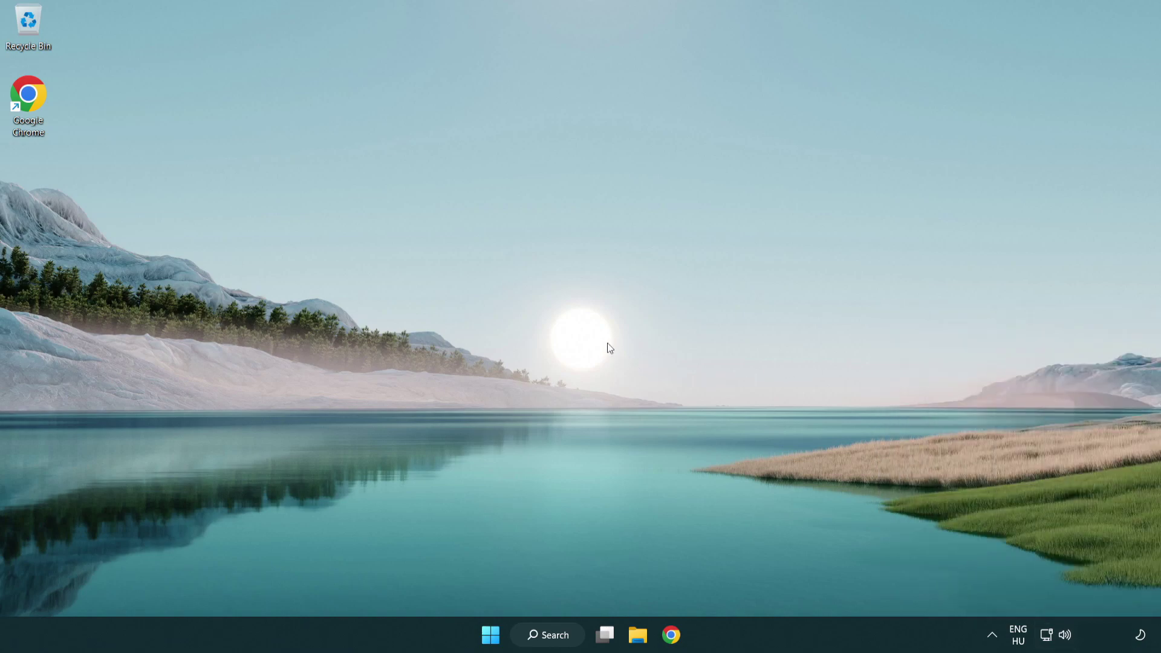
- Reset sound devices and app volumes to recommended defaults in the volume mixer, then close Settings
right_click(1067, 637)
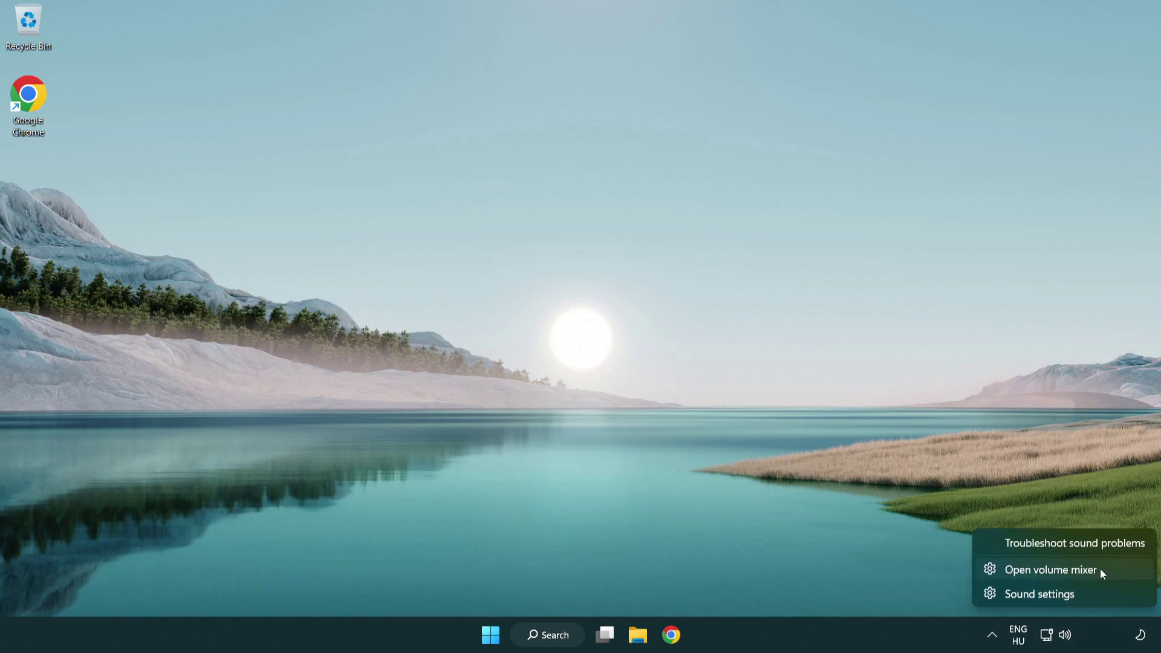
left_click(1120, 569)
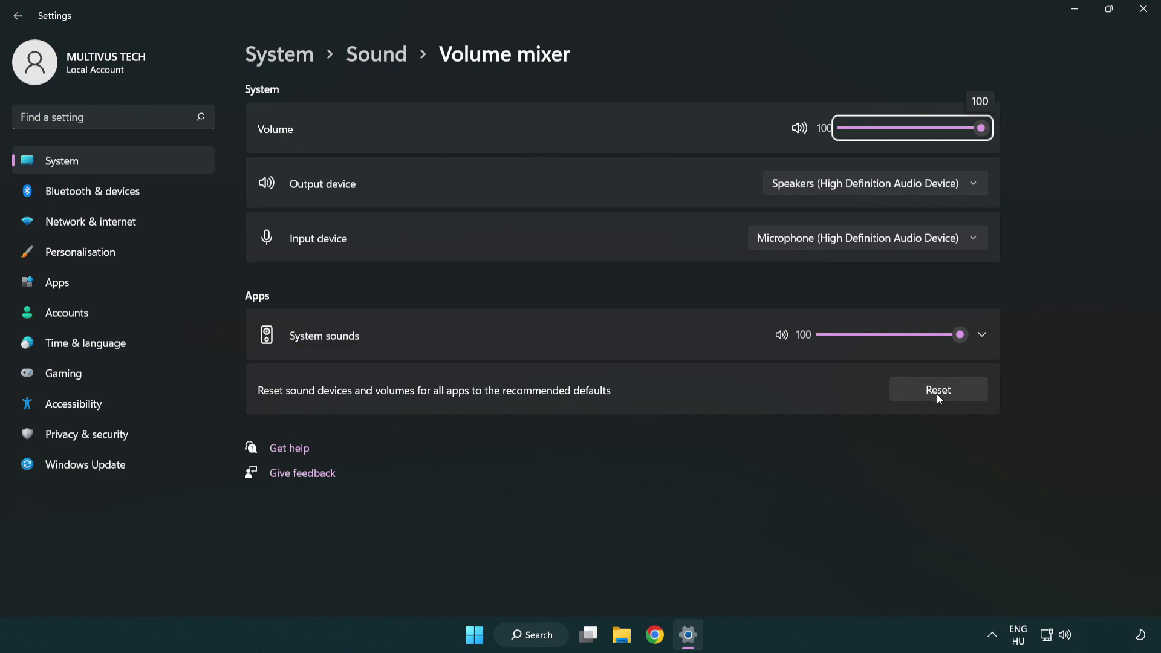
left_click(971, 397)
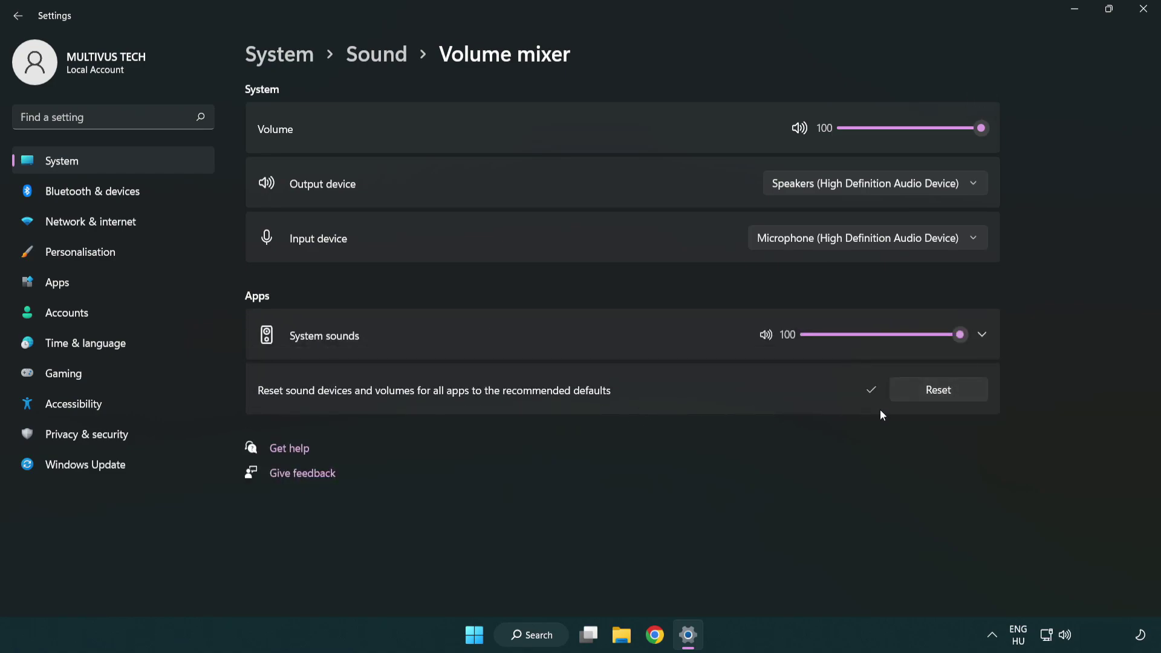
left_click(1148, 12)
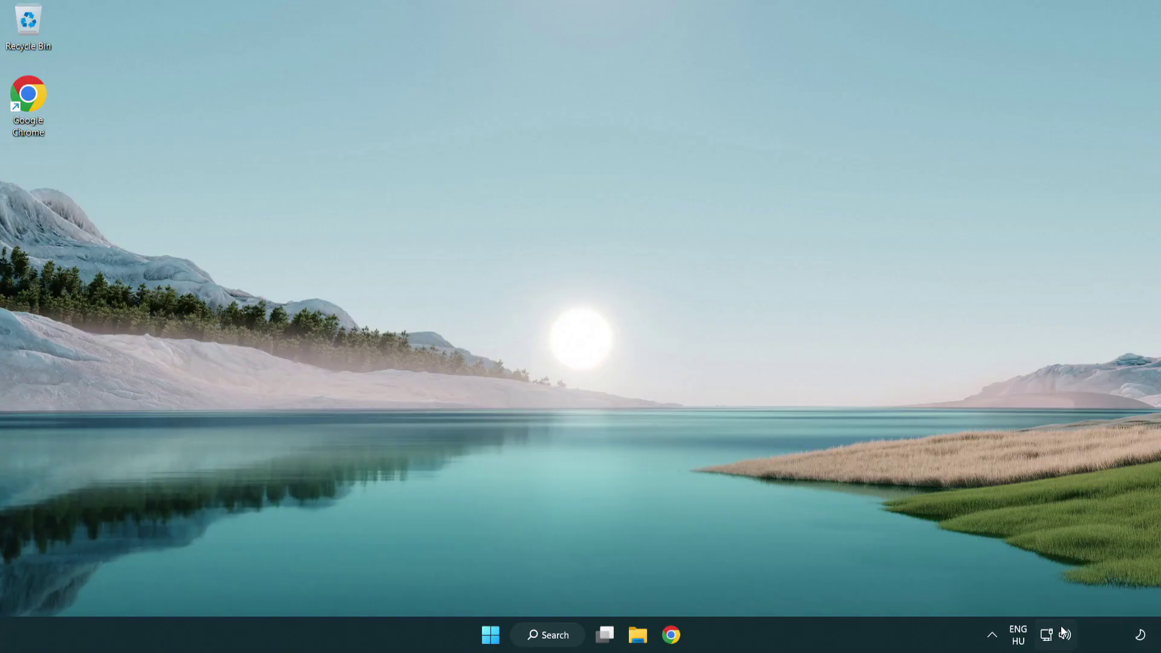
- Open the Sound settings page, raise output volume to 100, and scroll to Advanced options
right_click(1066, 635)
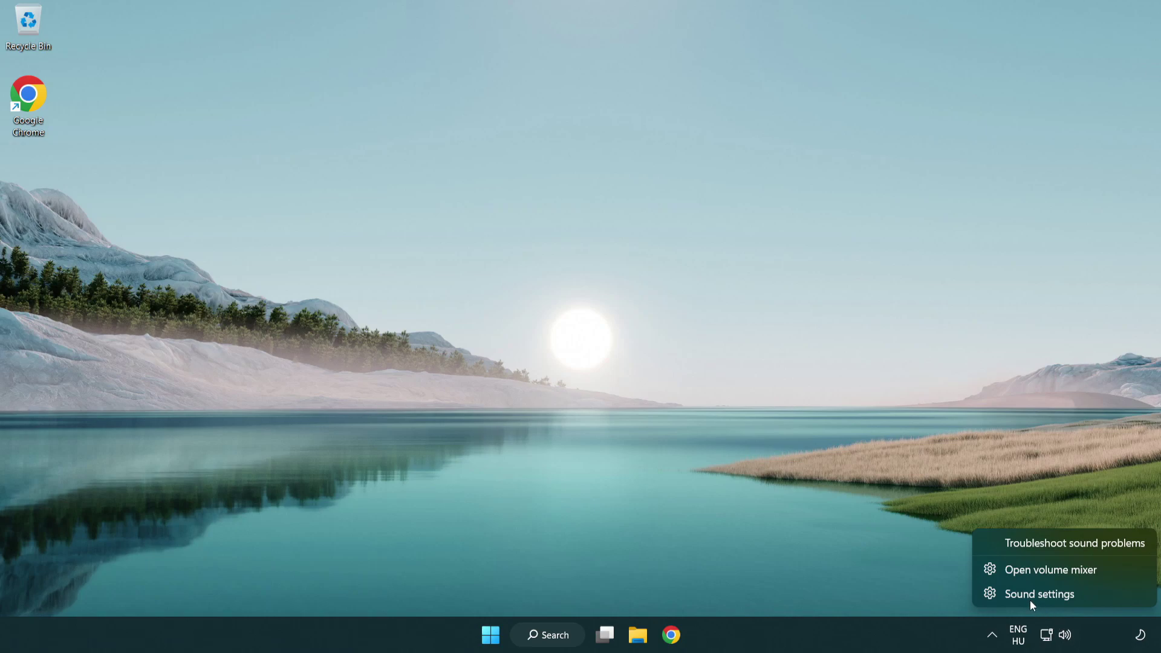
left_click(1112, 599)
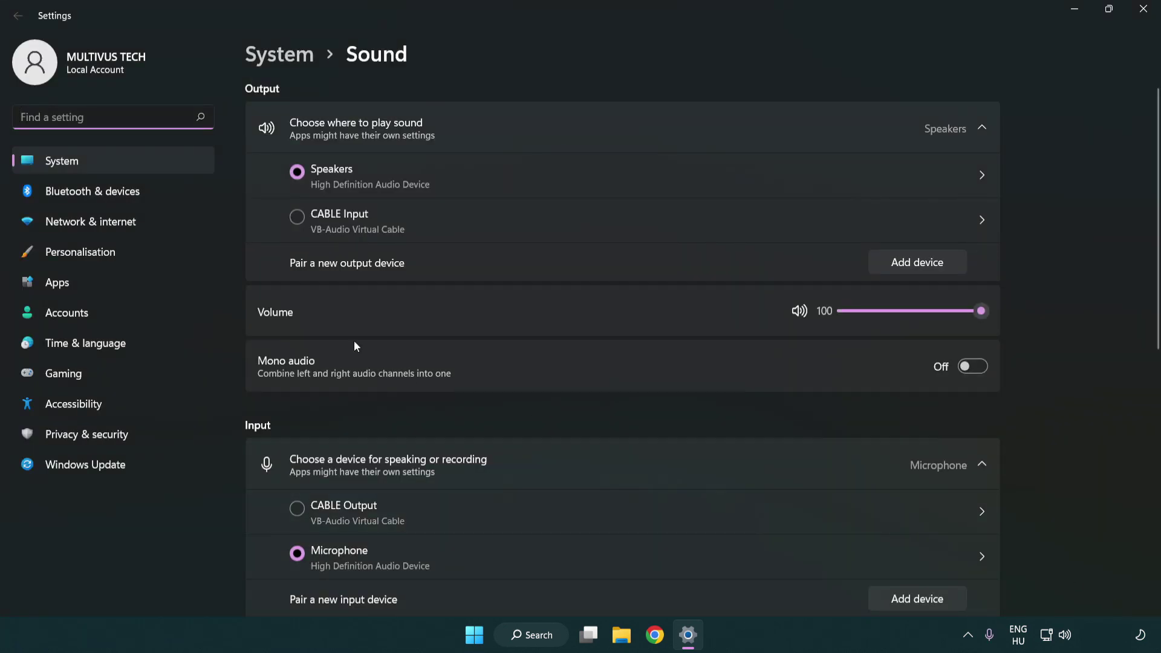
left_click_drag(934, 311, 1037, 309)
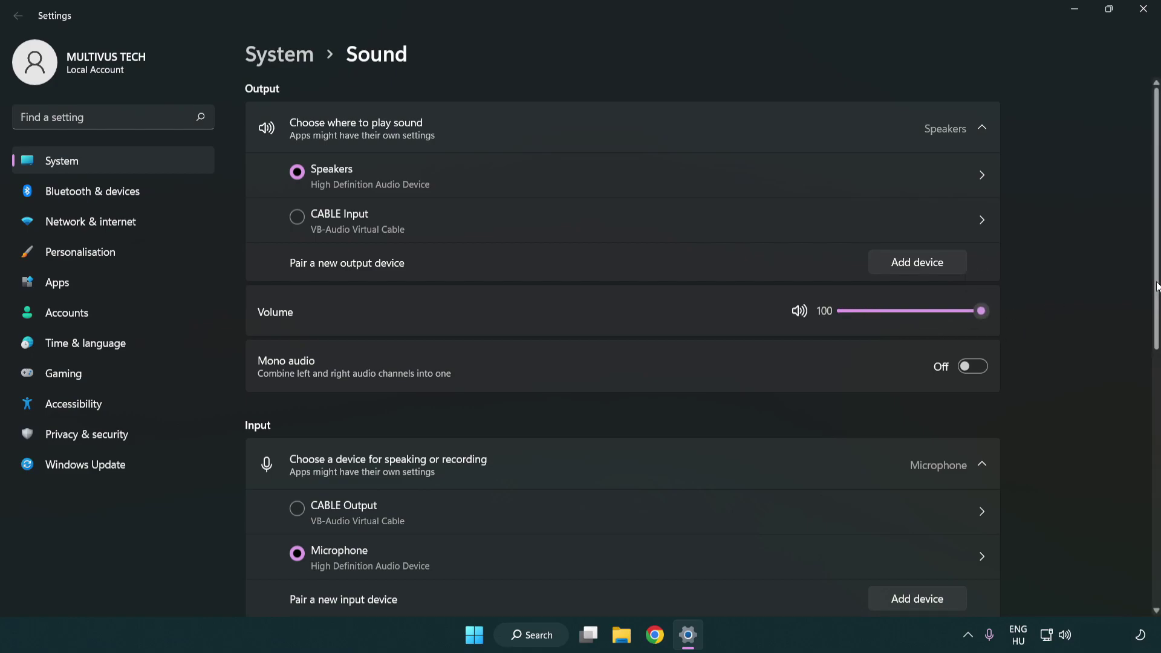
scroll(1158, 287, "down", 5)
scroll(676, 394, "down", 2)
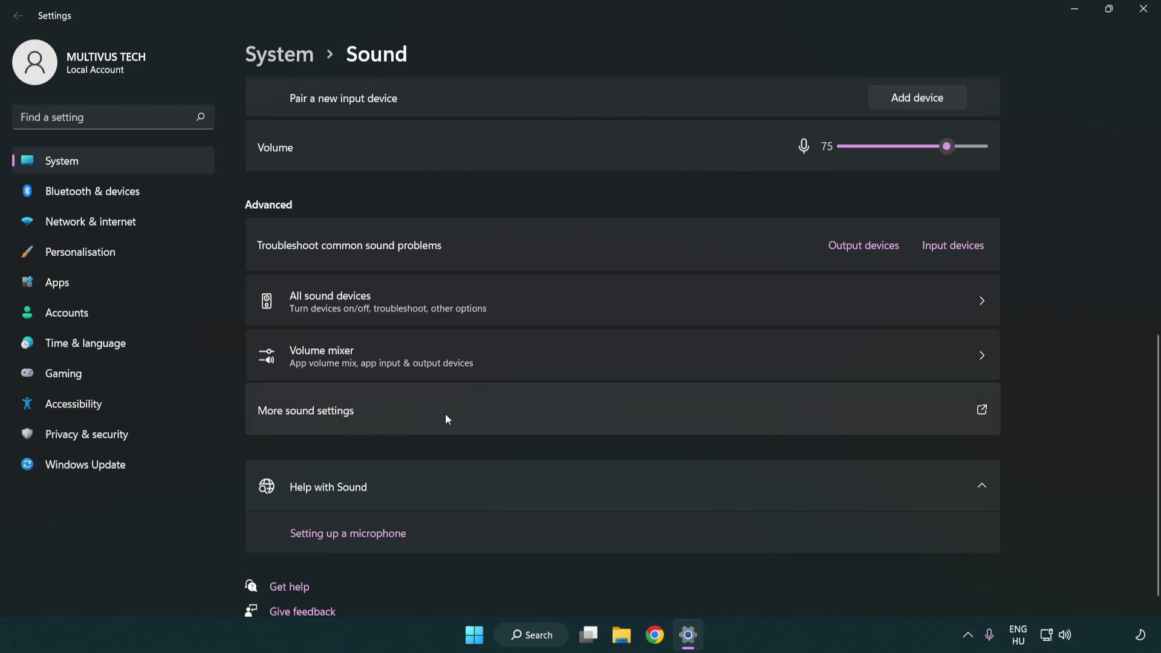
- Disable the CABLE Input device on the Playback tab of the classic Sound dialog
left_click(445, 414)
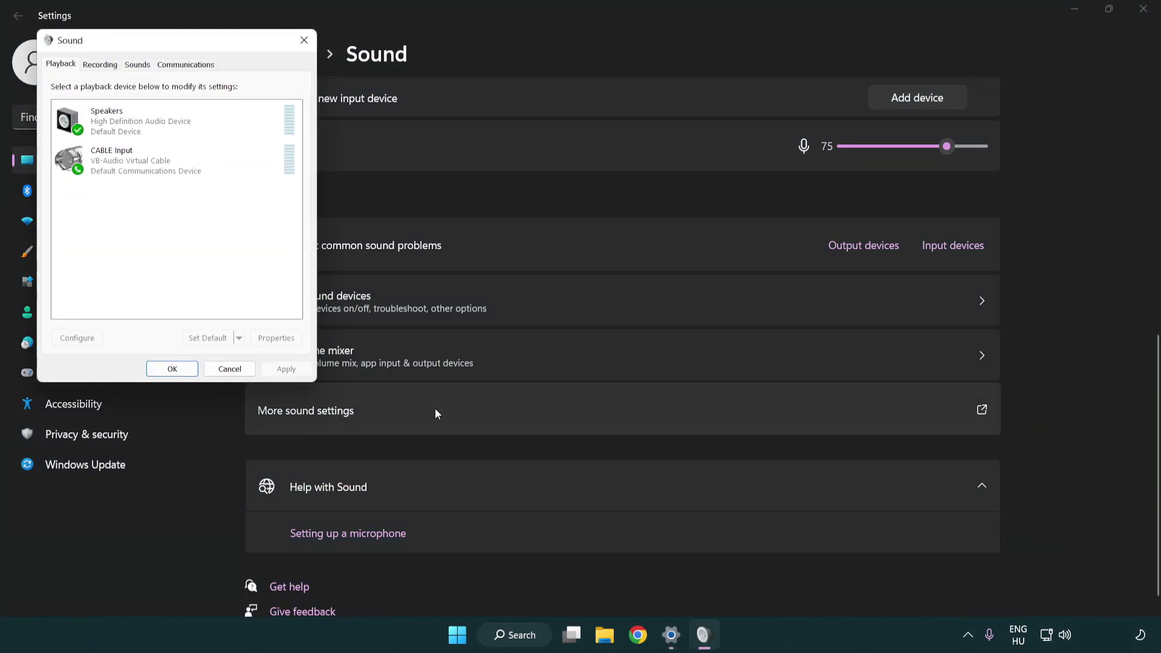
left_click_drag(205, 42, 596, 152)
left_click(557, 278)
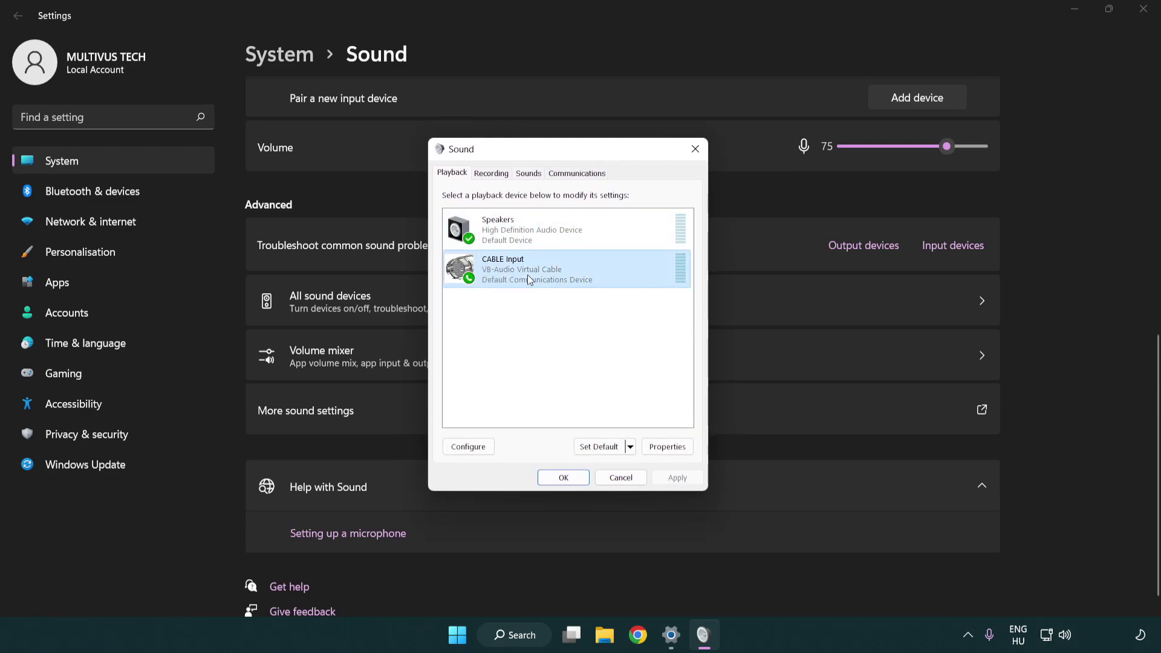
right_click(527, 279)
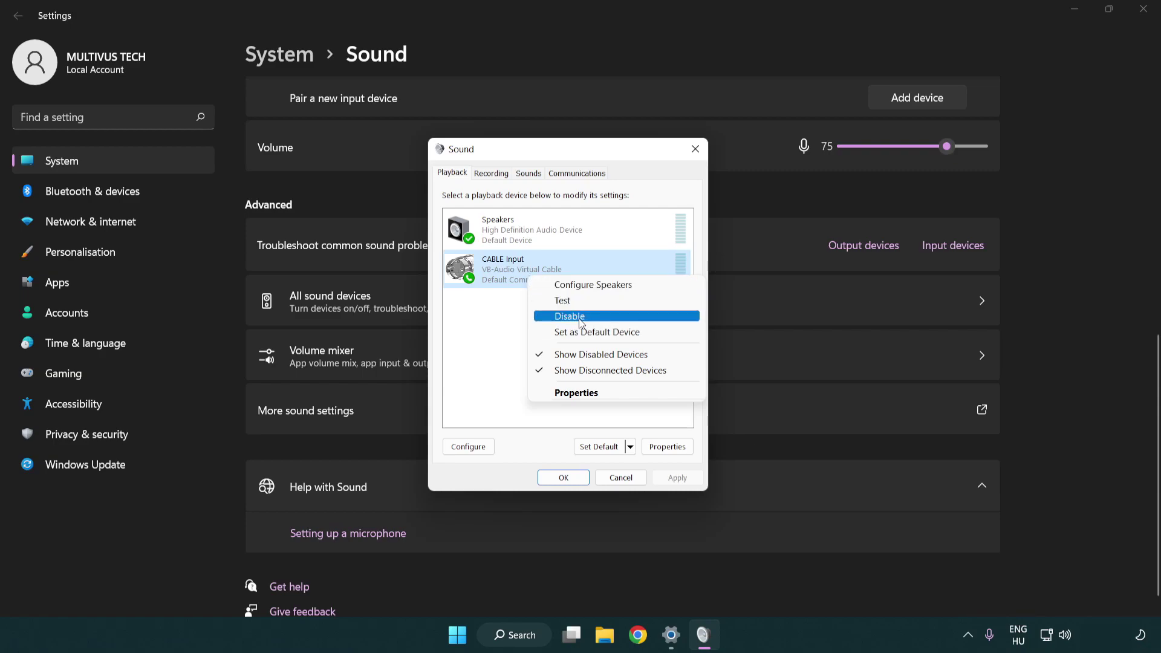
left_click(600, 324)
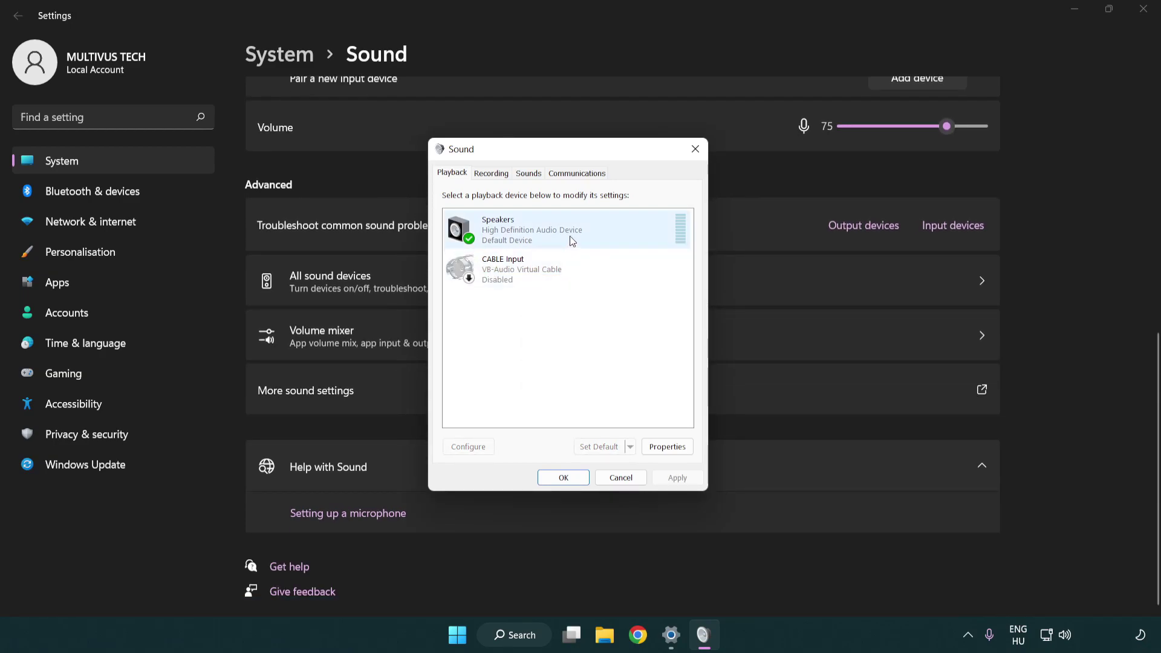
- Configure Speakers as 7.1 Surround, keeping optional speakers enabled and front/surround speakers full-range
right_click(591, 234)
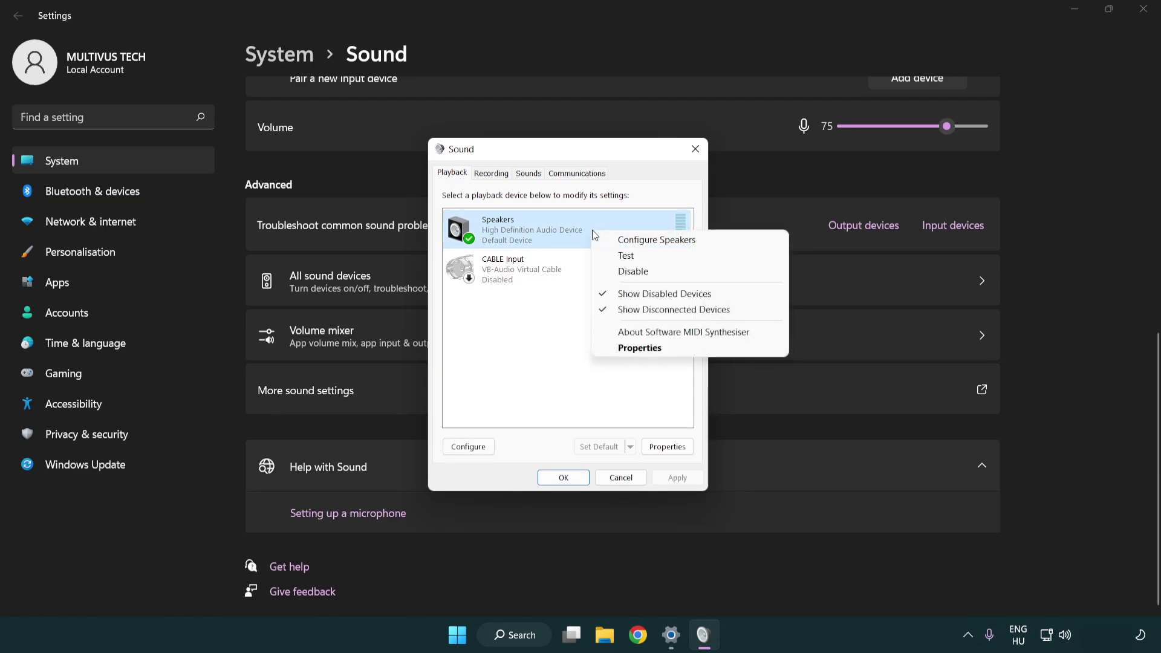
left_click(639, 243)
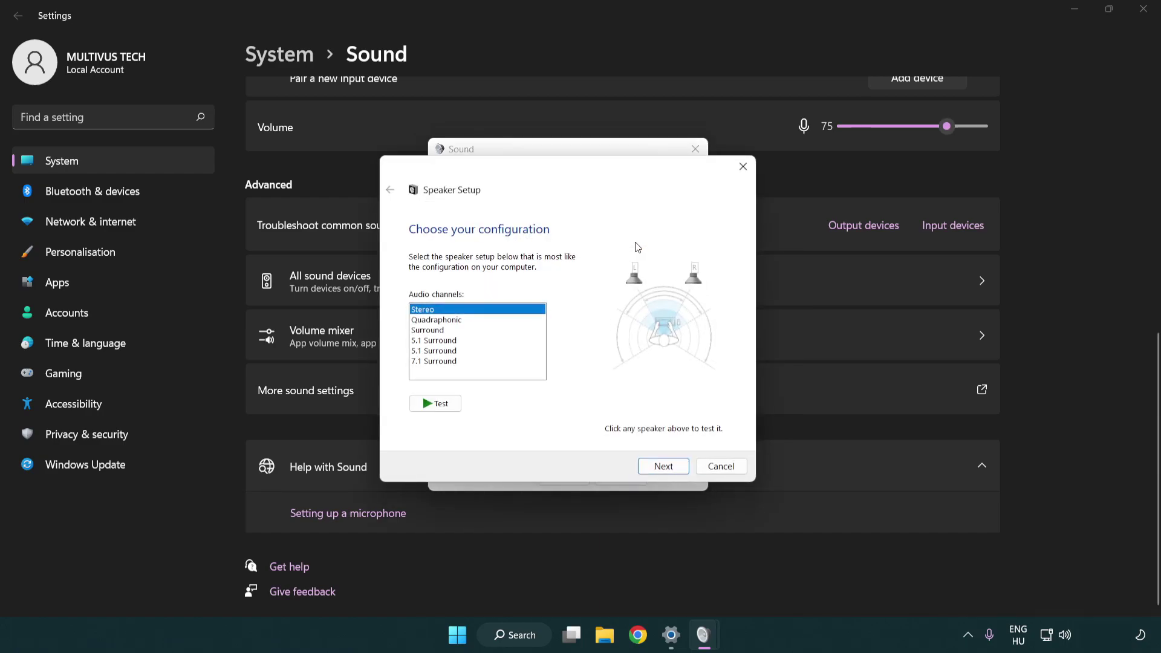
left_click(463, 341)
left_click(461, 361)
left_click(663, 467)
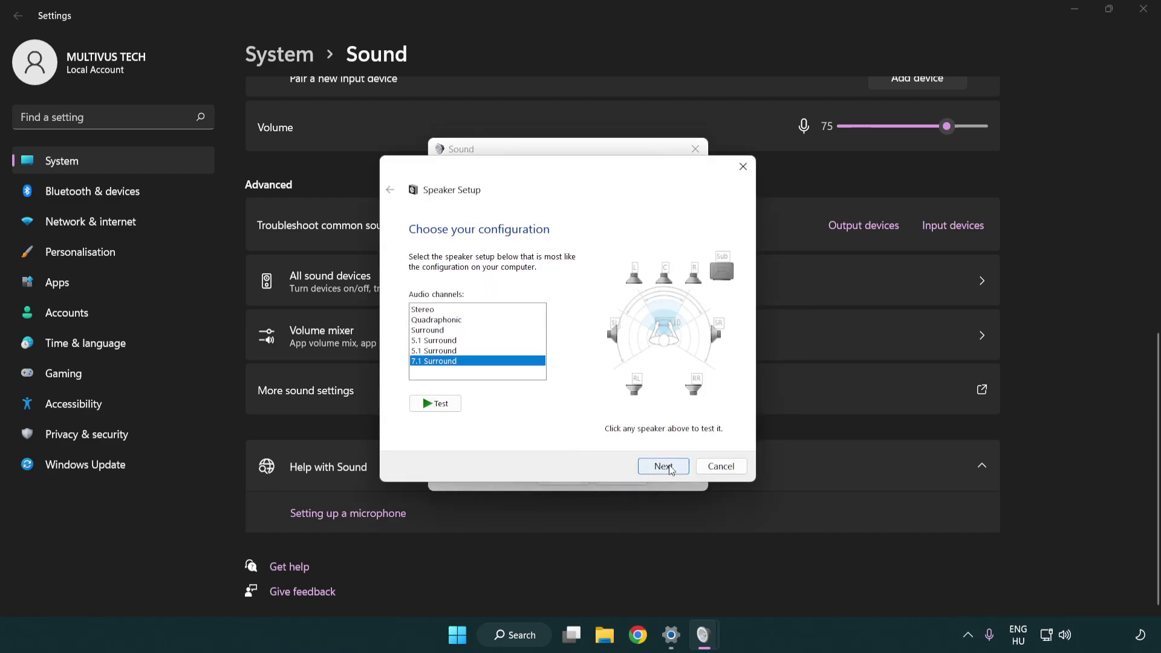
left_click(661, 467)
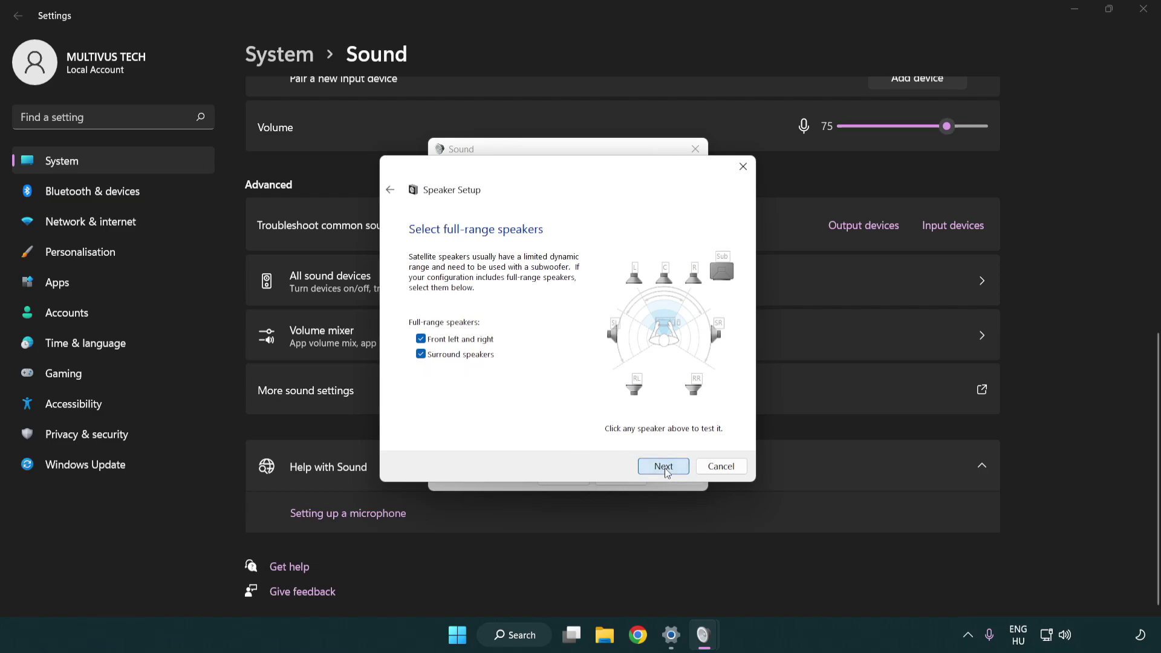
left_click(650, 465)
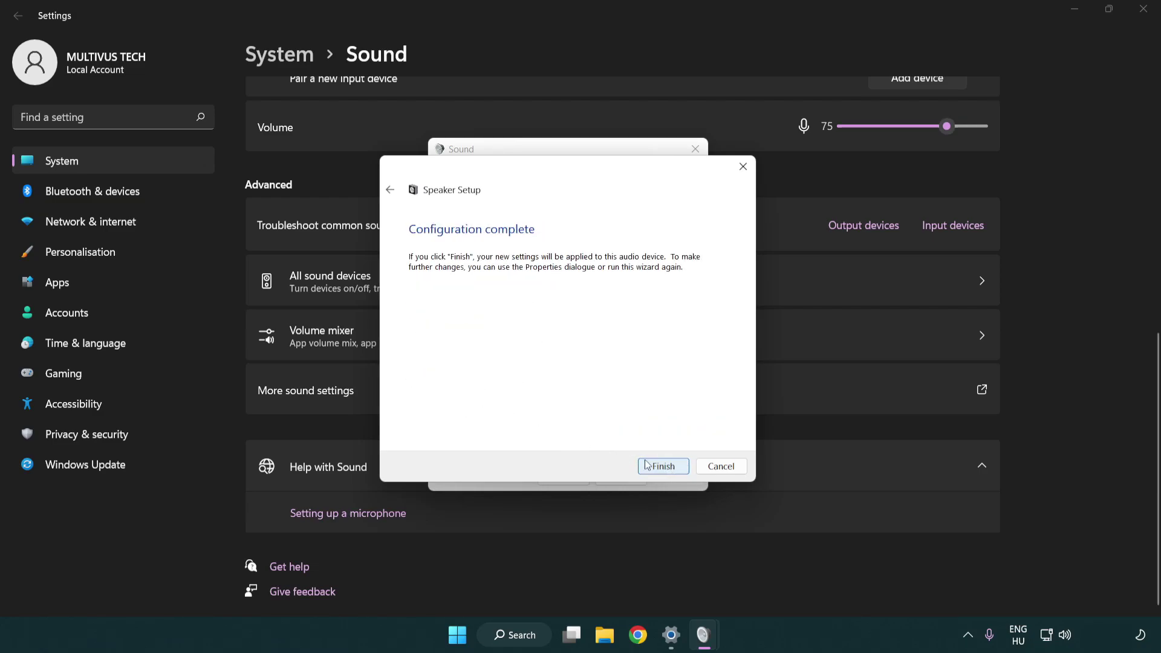
left_click(663, 466)
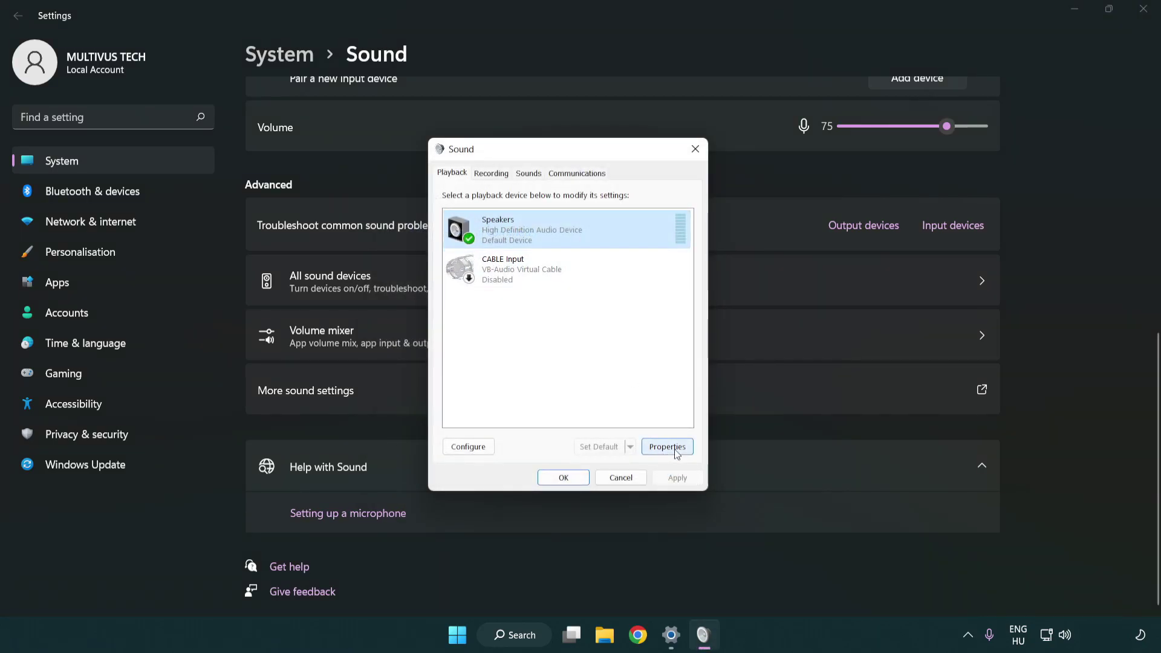
- Turn off all audio enhancements in Speakers Properties
left_click(672, 448)
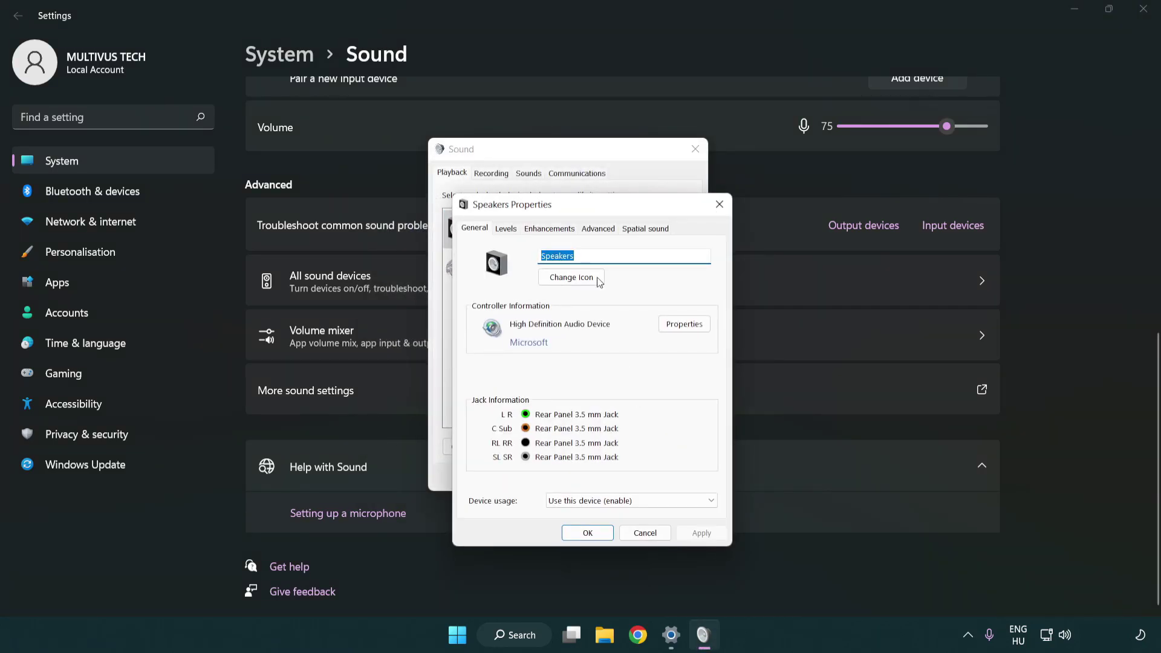
left_click_drag(585, 208, 566, 157)
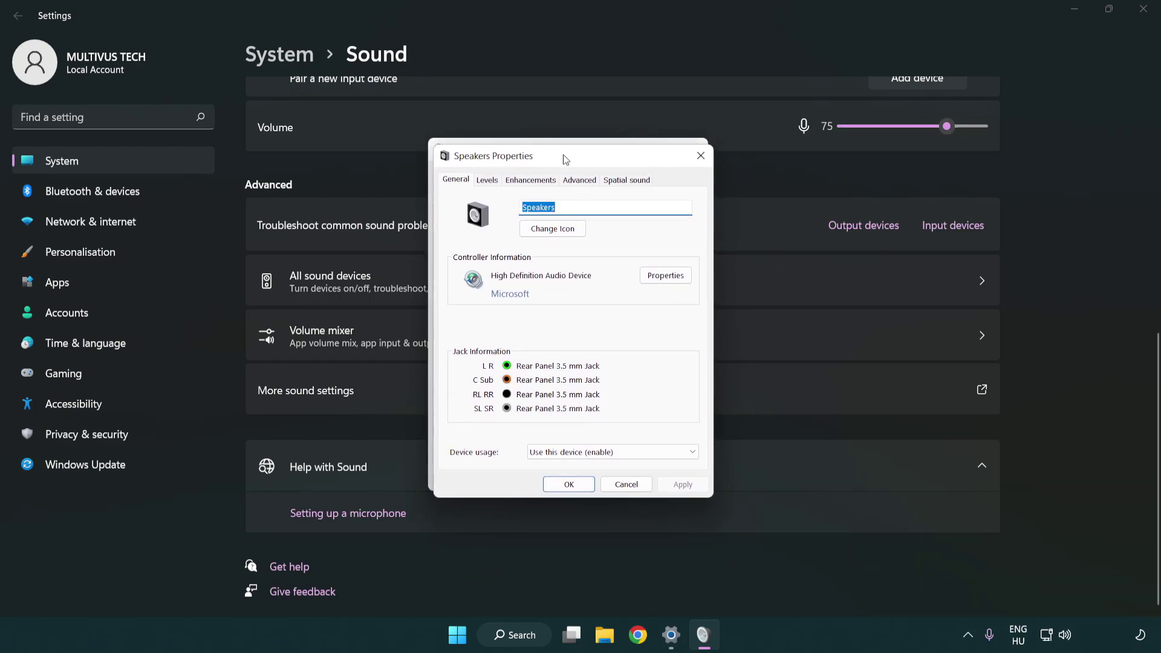
left_click(535, 180)
left_click(458, 243)
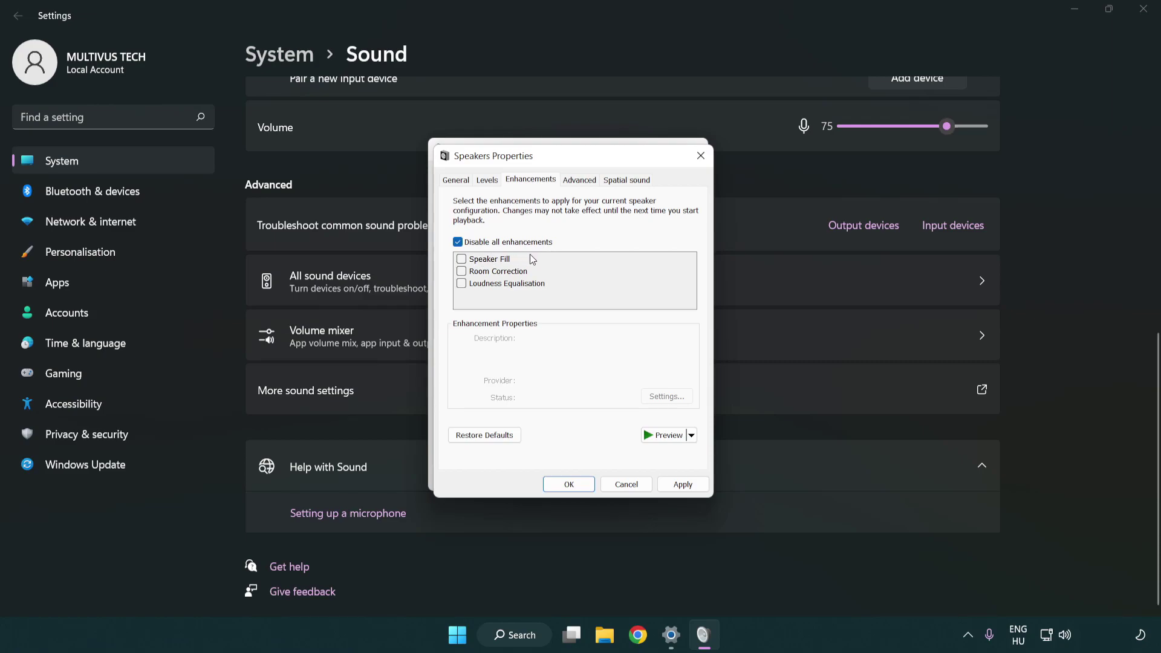
- Apply a 16 bit, 48000 Hz (DVD Quality) default format and close the sound dialogs
left_click(581, 181)
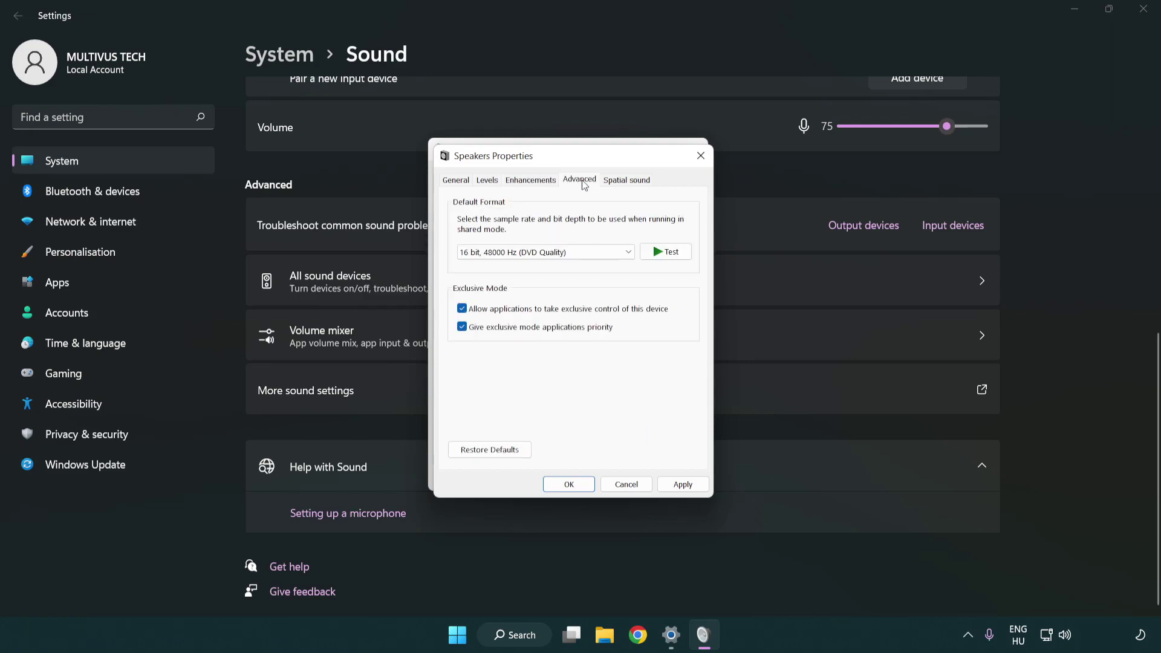
left_click(519, 253)
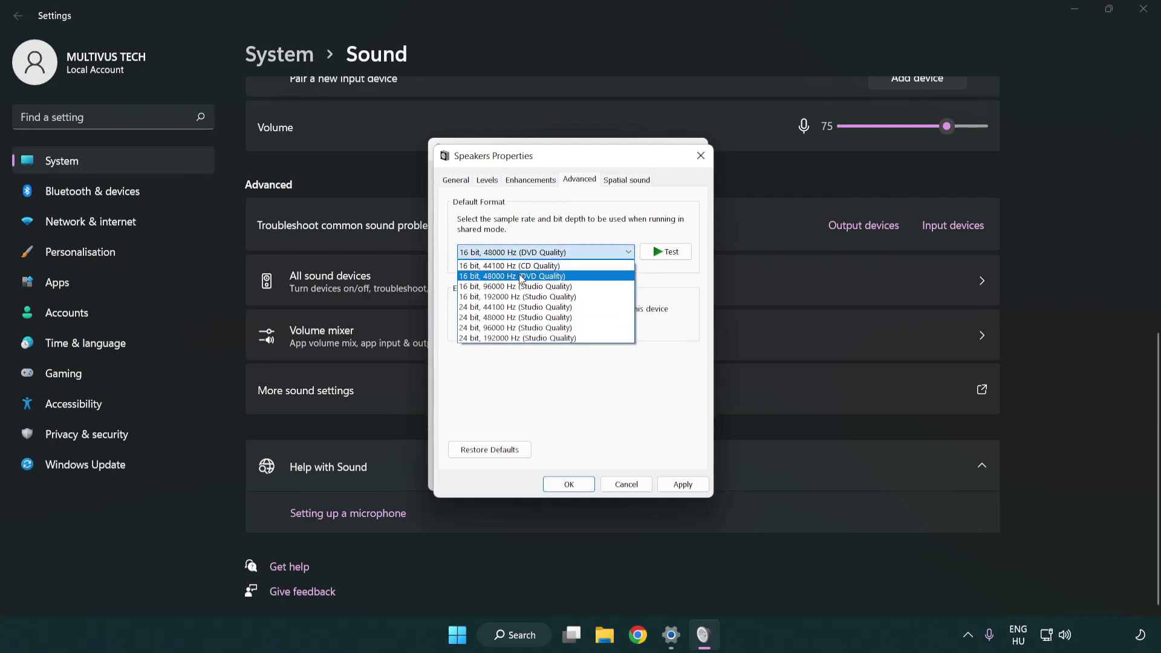
left_click(522, 277)
left_click(680, 485)
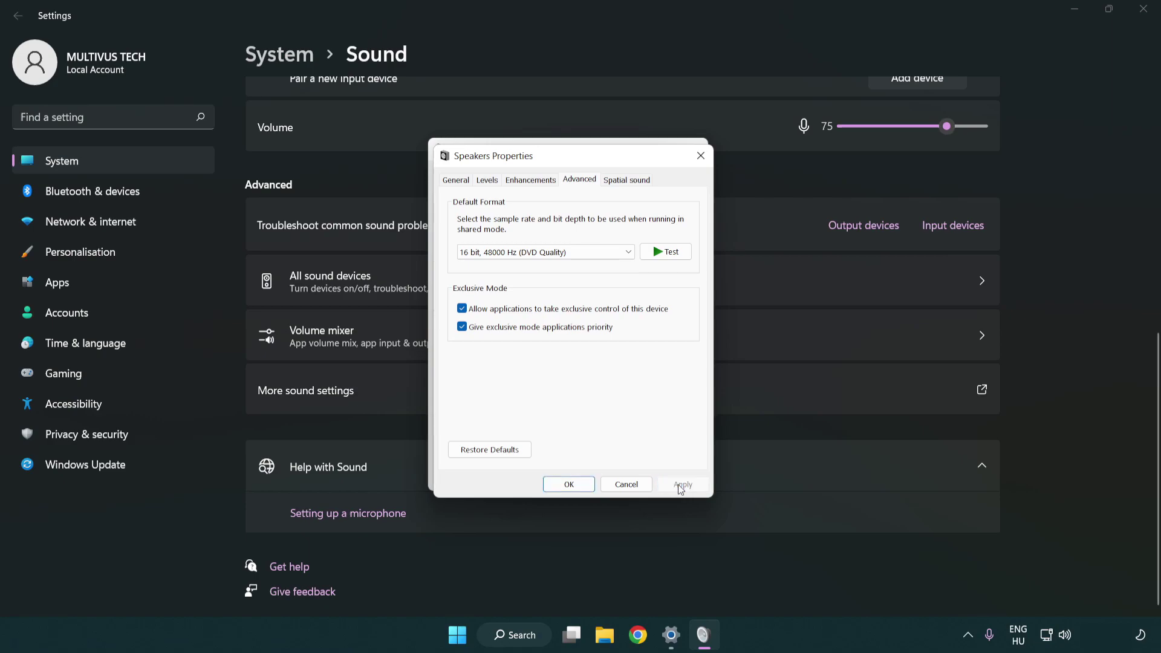
left_click(570, 485)
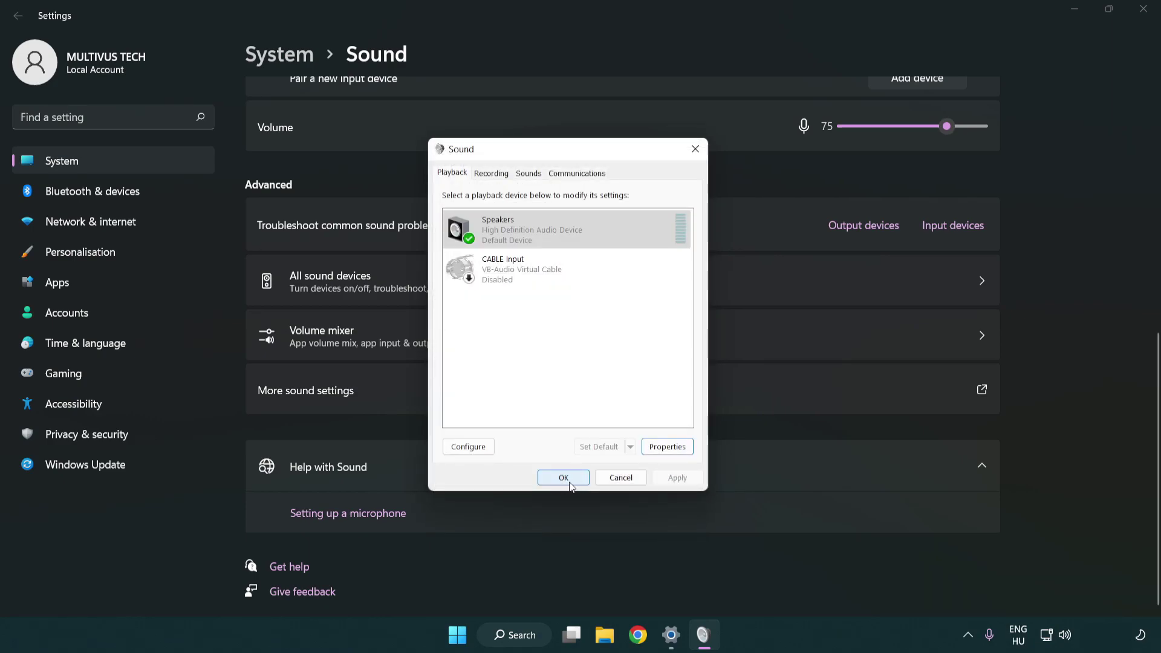
left_click(566, 481)
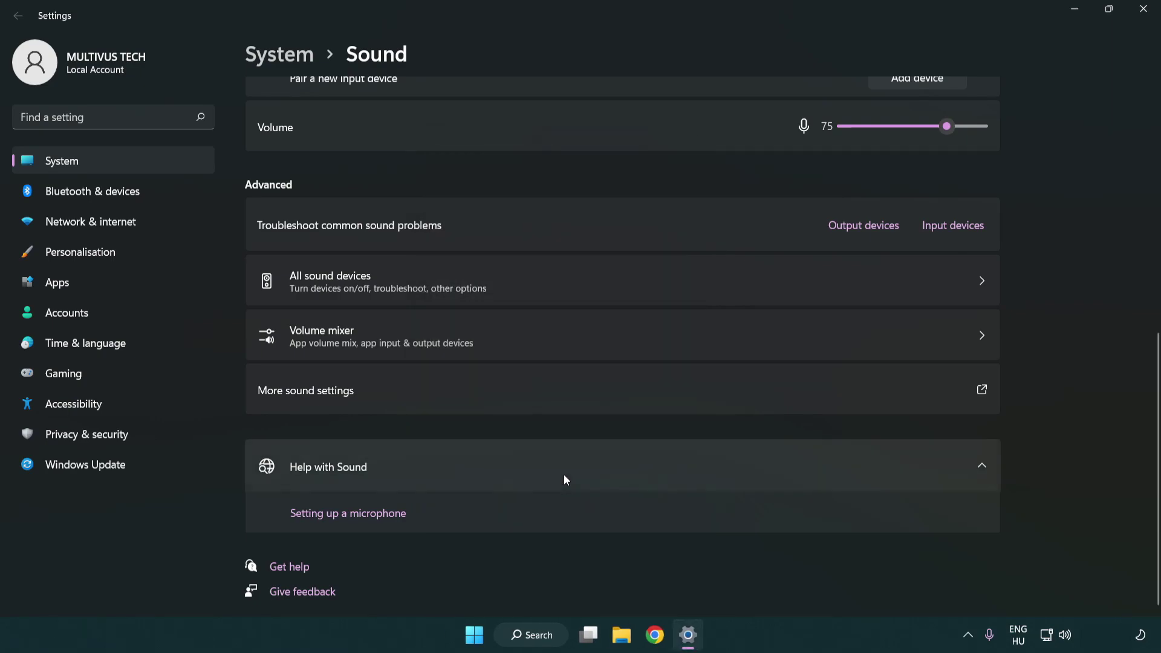
- Close Settings and bring up the power options in the Start menu
left_click(1142, 20)
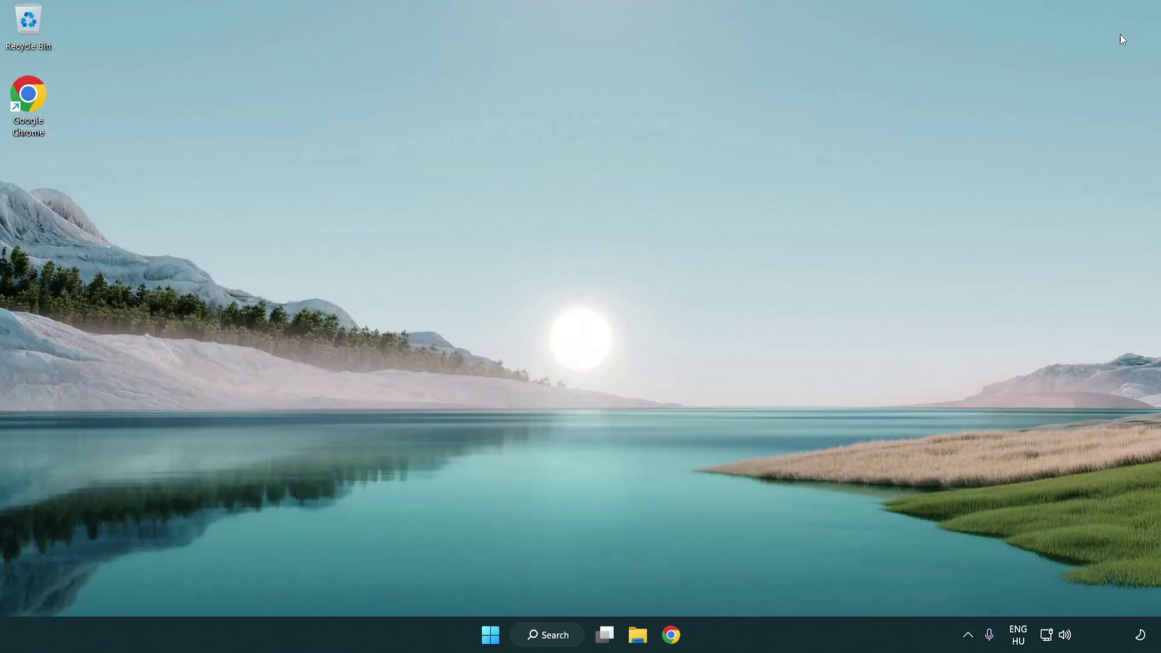
left_click(492, 641)
left_click(770, 584)
- Search for 'device manager' and launch Device Manager from the results
left_click(560, 643)
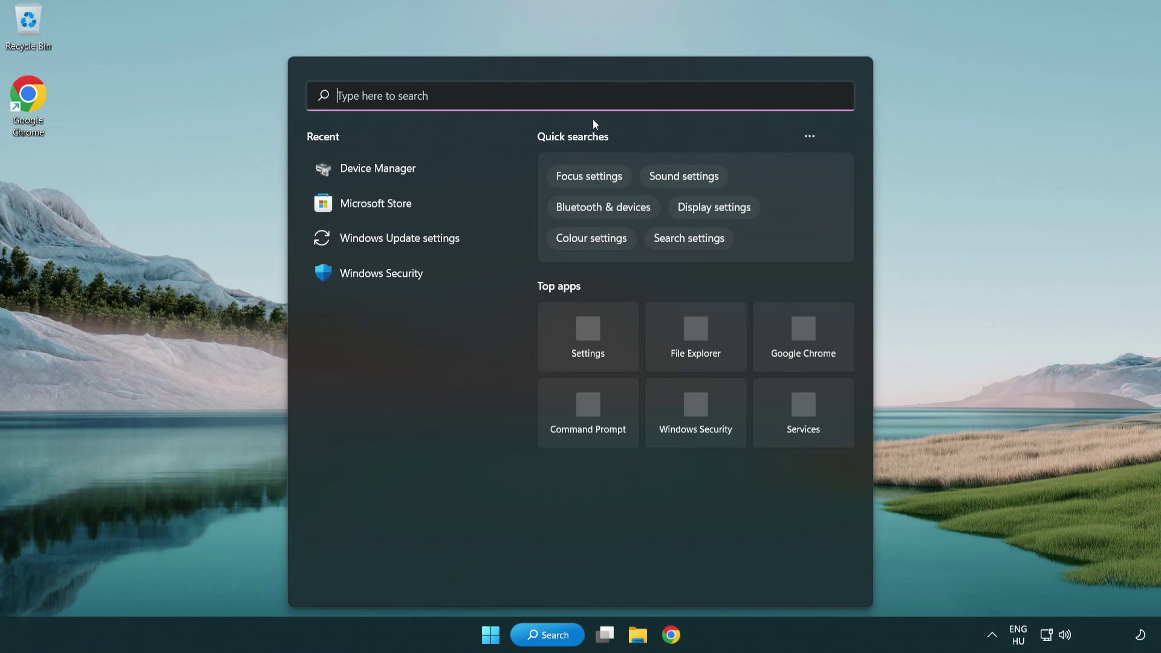
type("device manager")
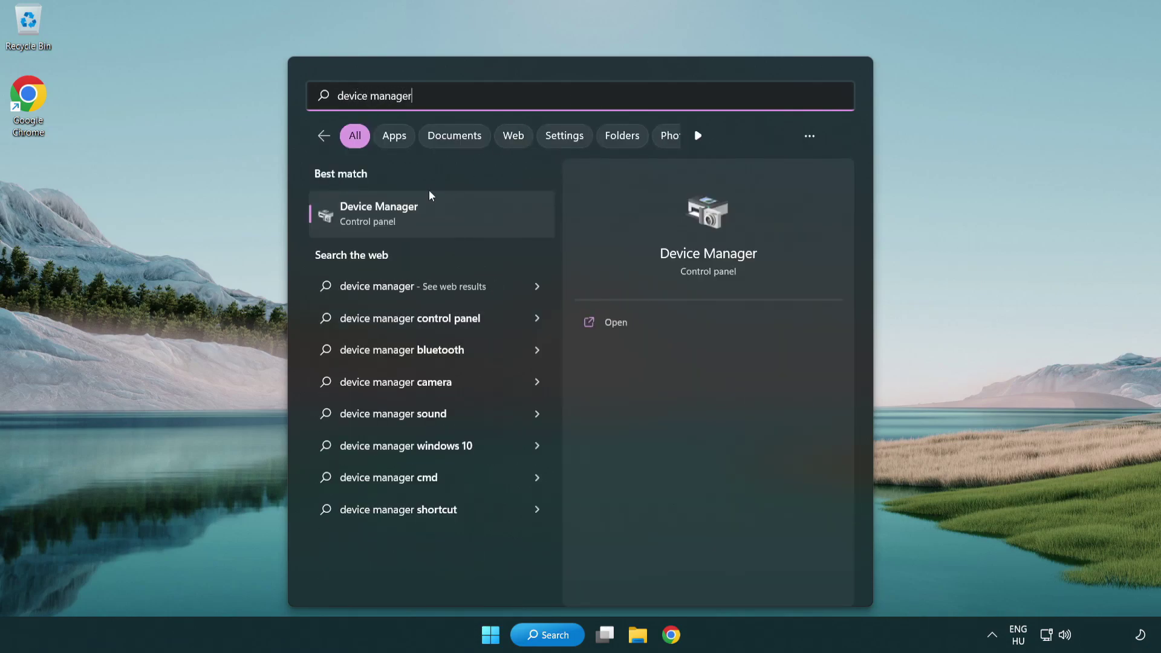
left_click(475, 219)
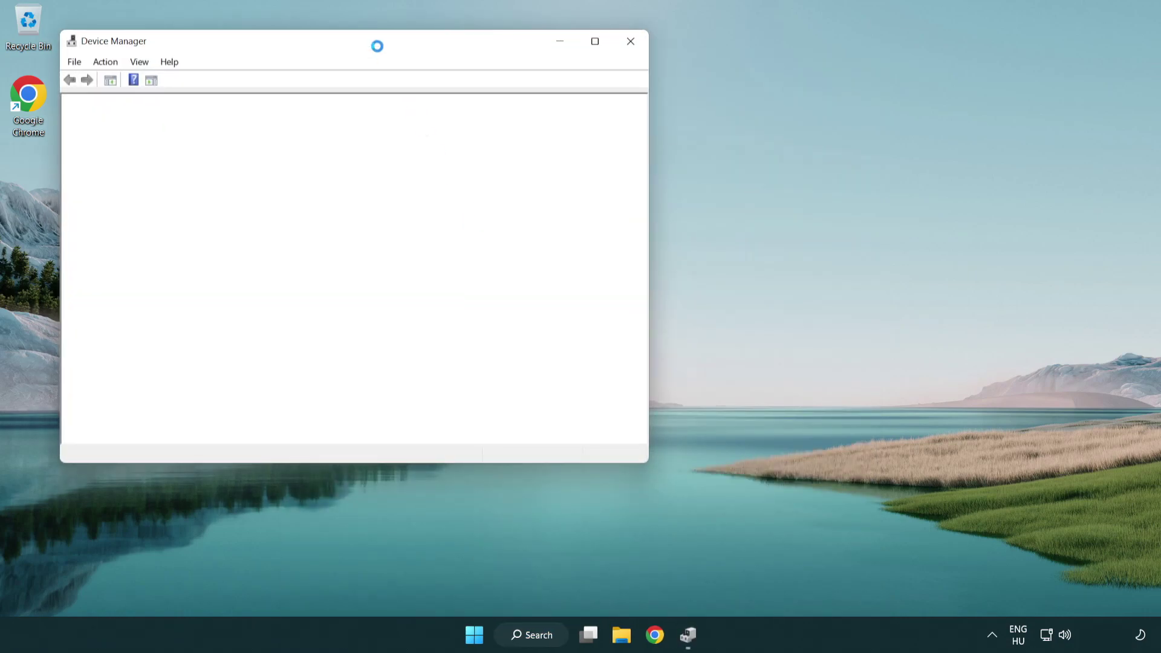
- Expand Sound, video and game controllers and right-click High Definition Audio Device
left_click_drag(369, 39, 588, 108)
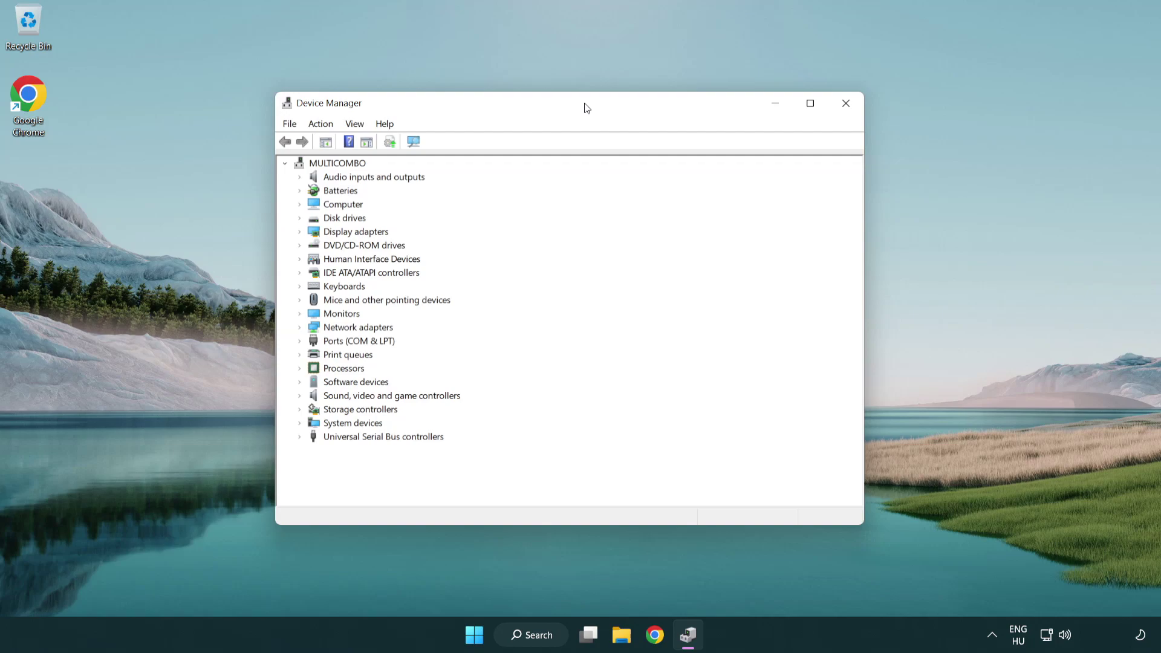
left_click(322, 398)
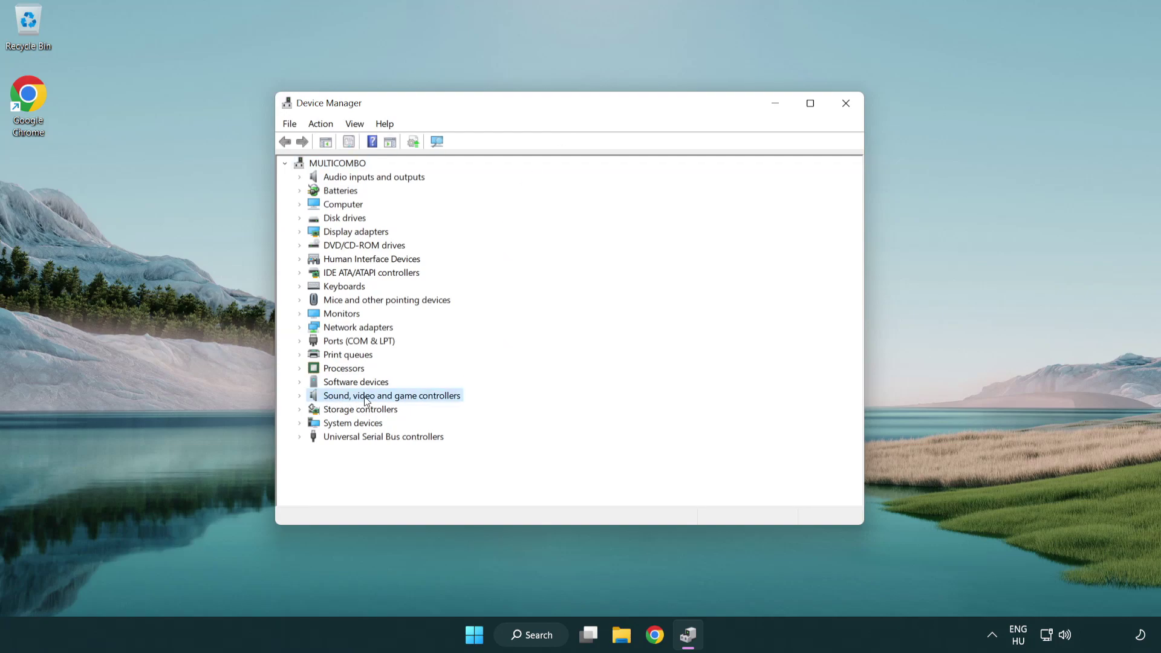
left_click(300, 397)
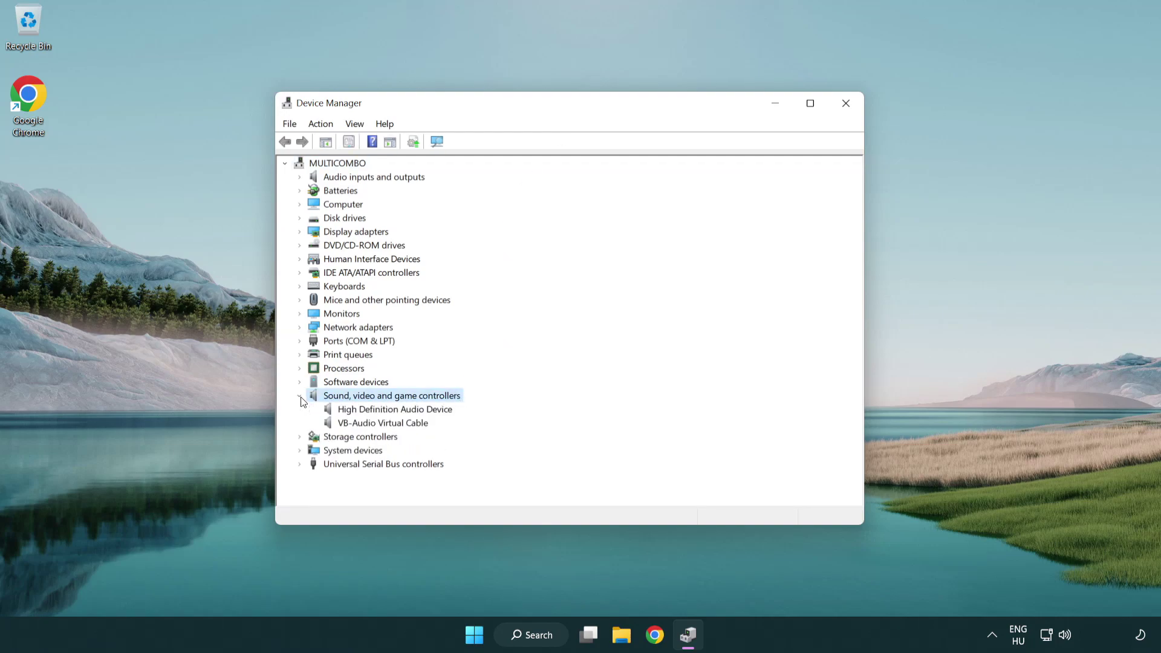
left_click(361, 413)
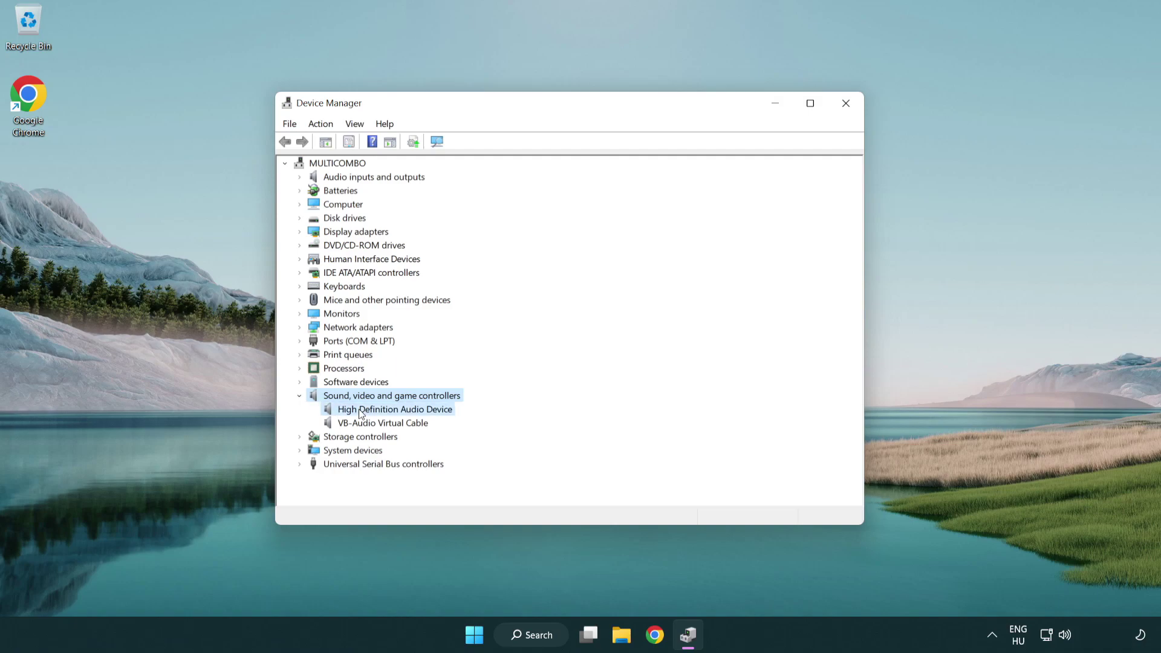
right_click(406, 414)
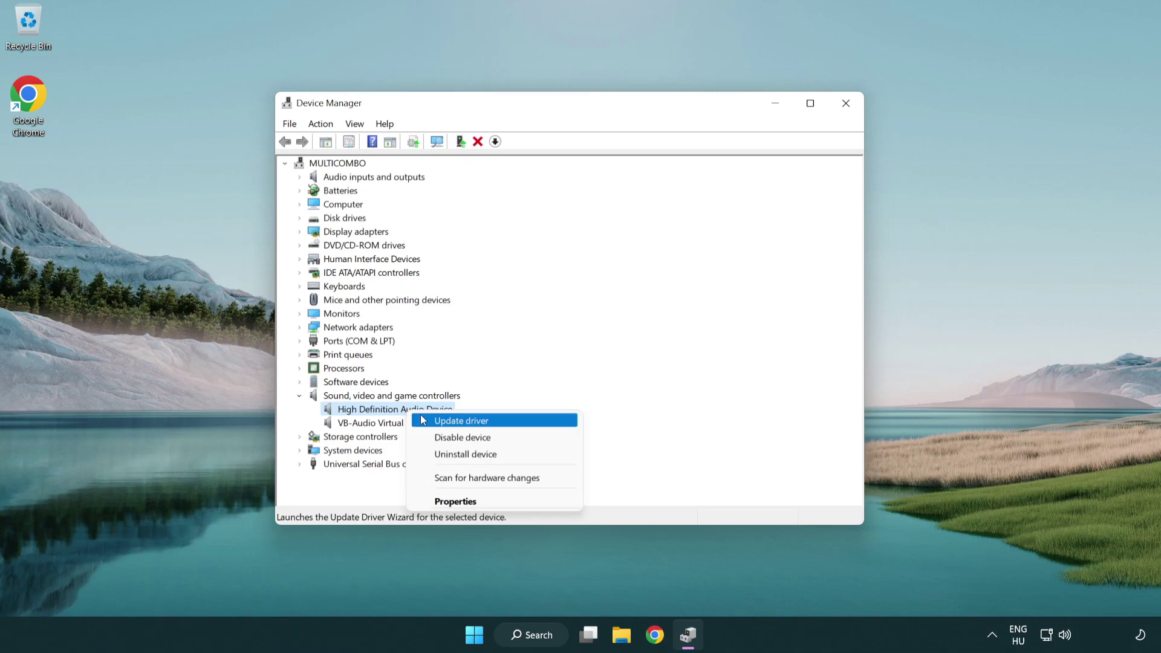
- Reinstall the High Definition Audio Device driver, choosing it from the list of drivers on this computer
left_click(501, 423)
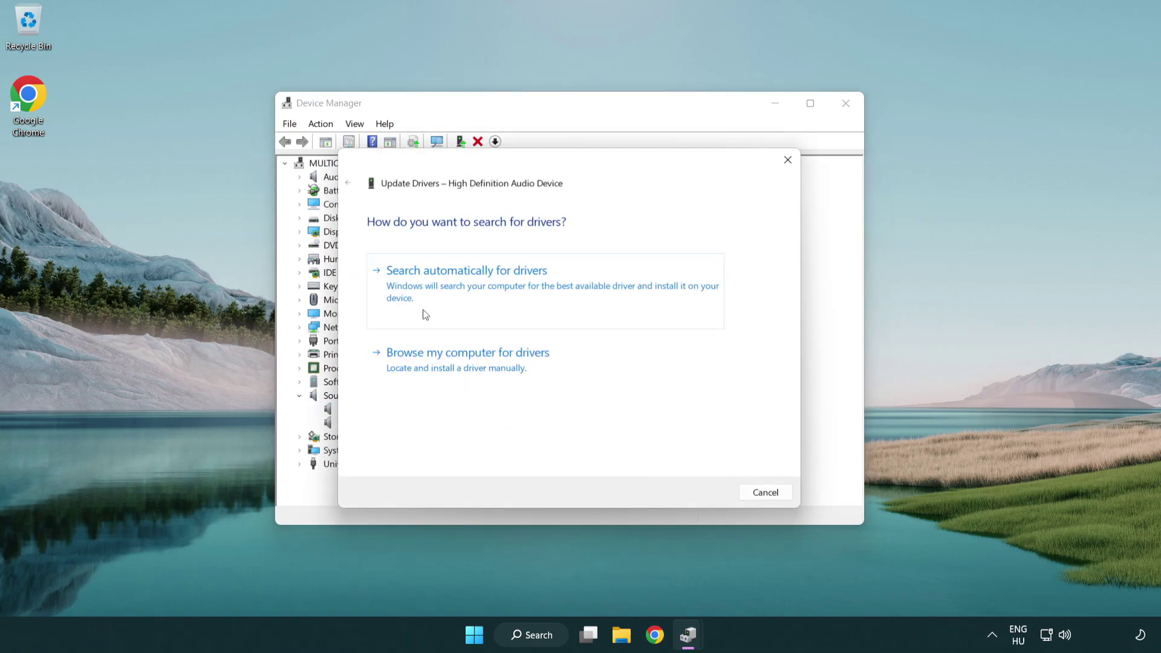
left_click(471, 380)
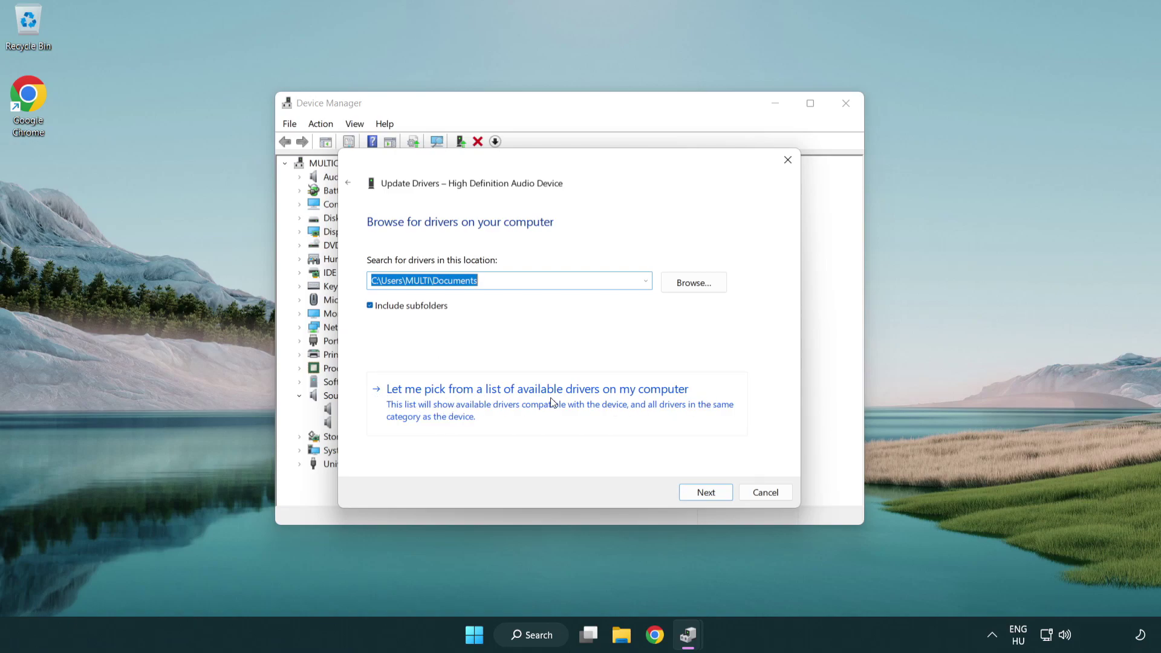
left_click(559, 412)
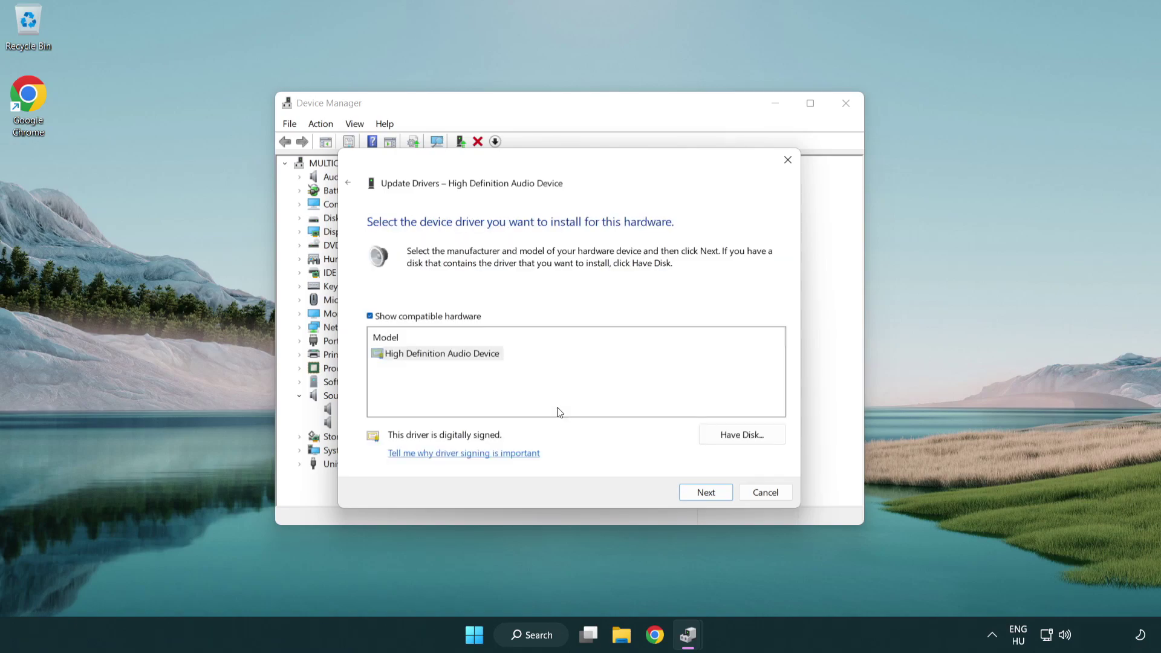
left_click(394, 367)
left_click(371, 357)
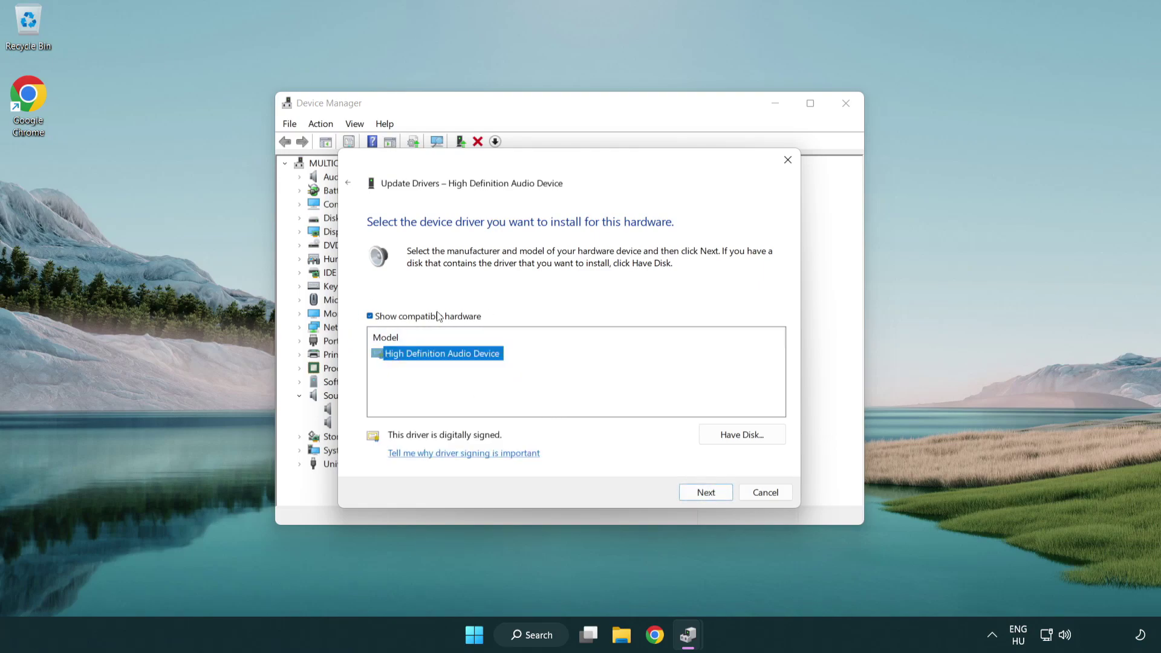
left_click(719, 496)
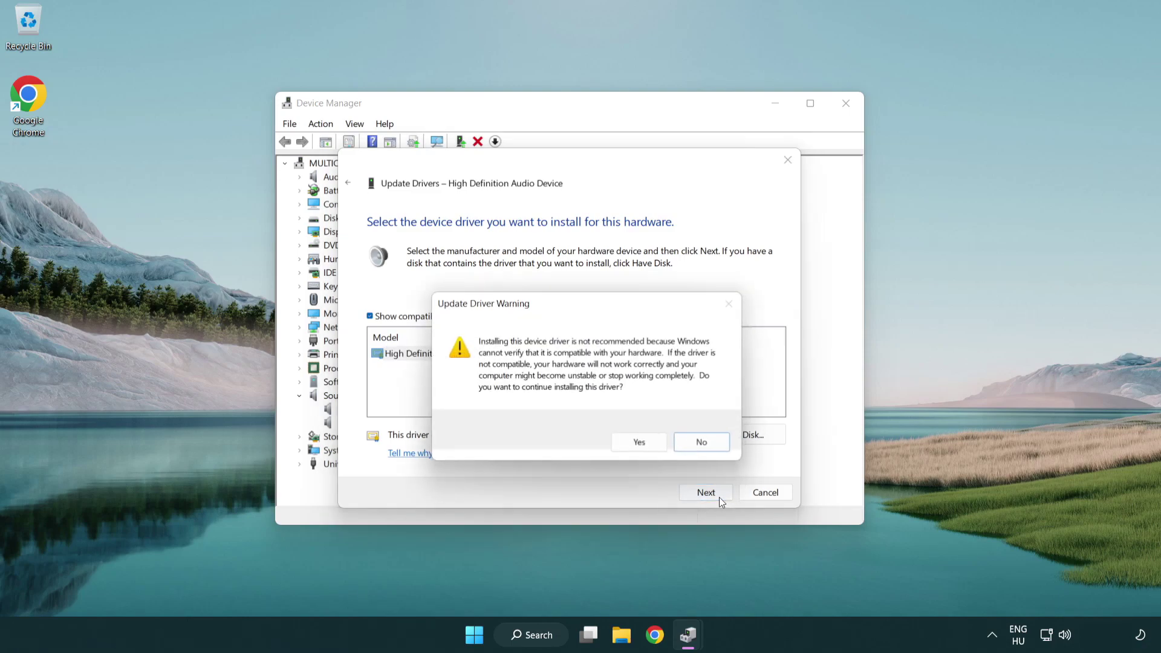
left_click(641, 445)
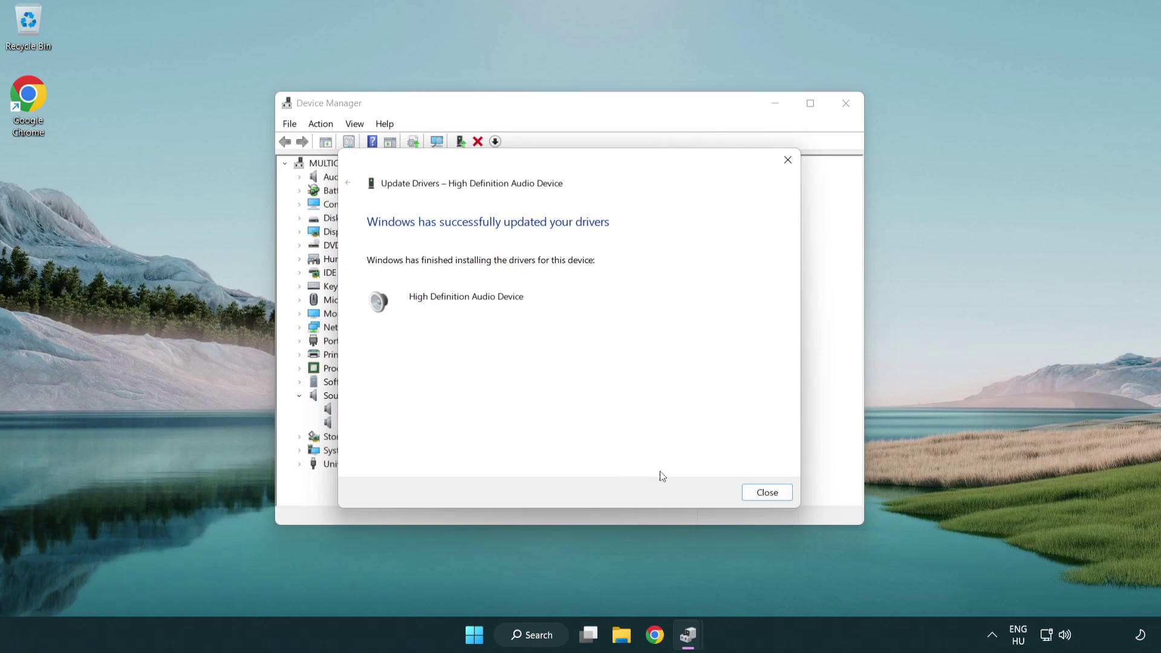
left_click(768, 493)
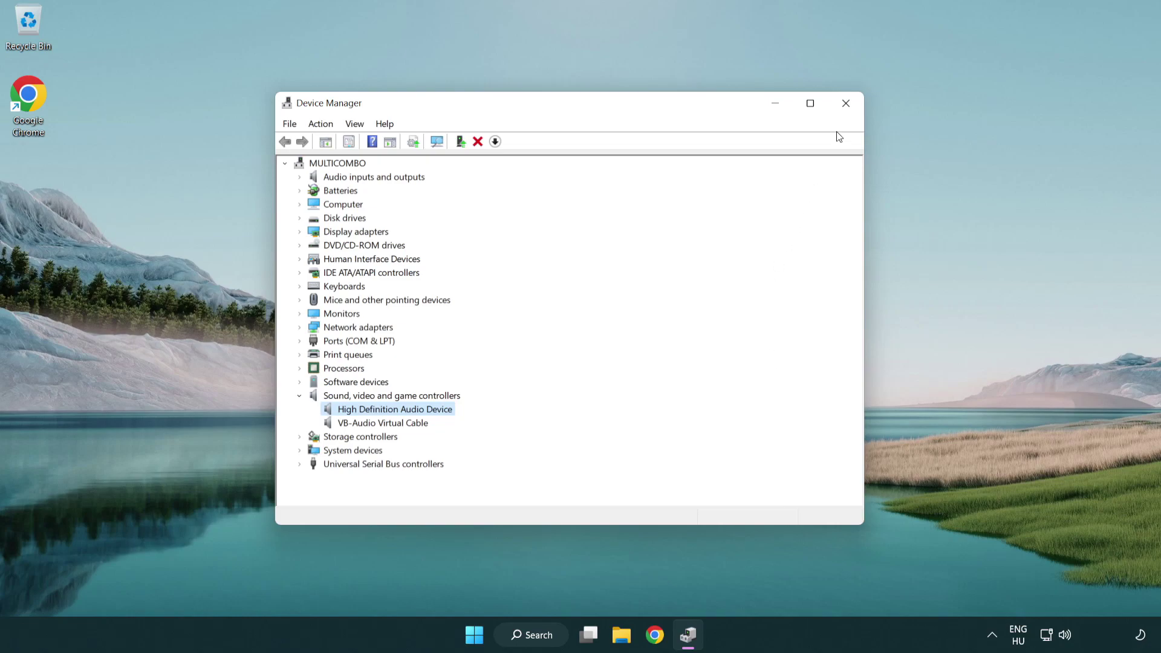
- Close Device Manager, then open the Start menu's power options without choosing one
left_click(846, 104)
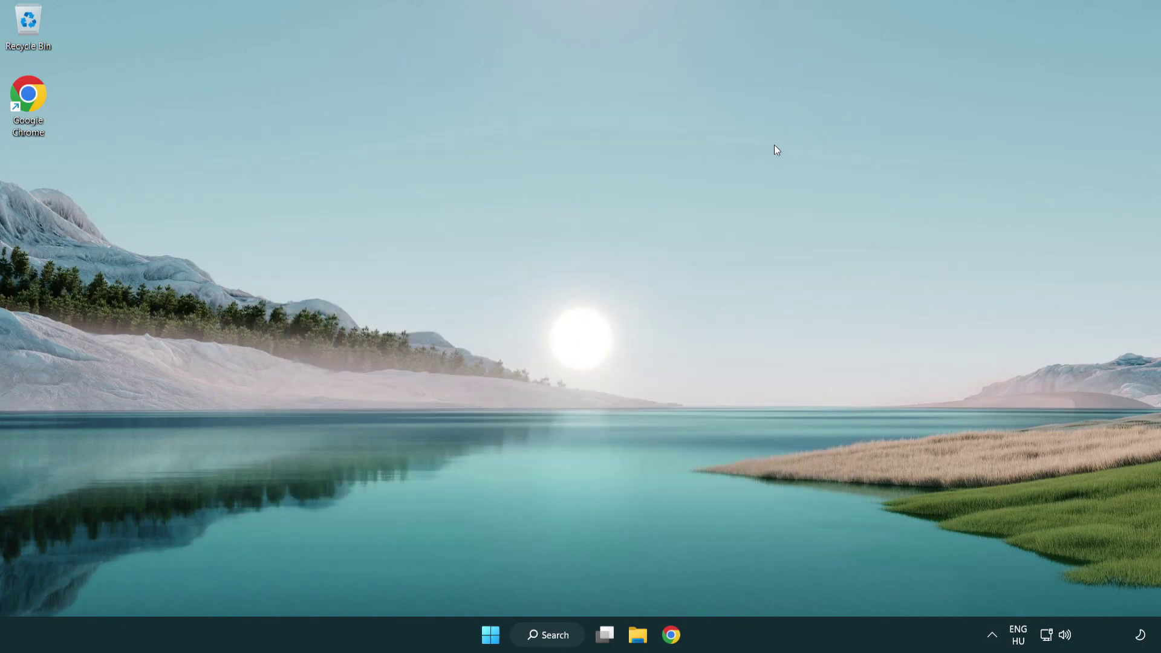
left_click(494, 635)
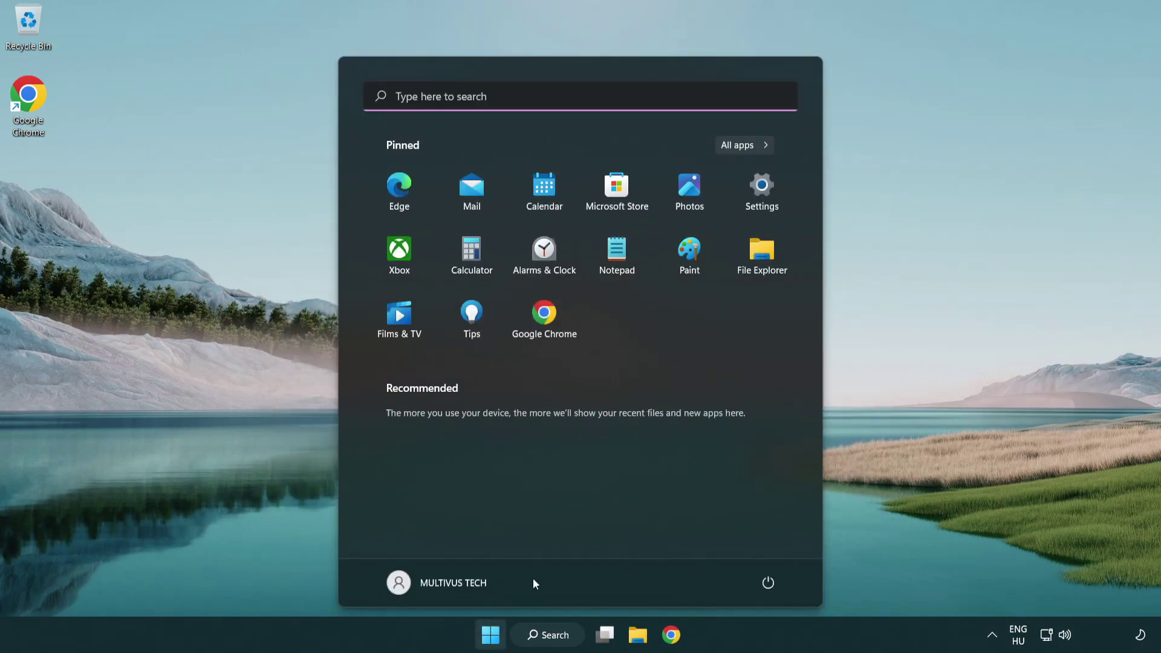
left_click(769, 586)
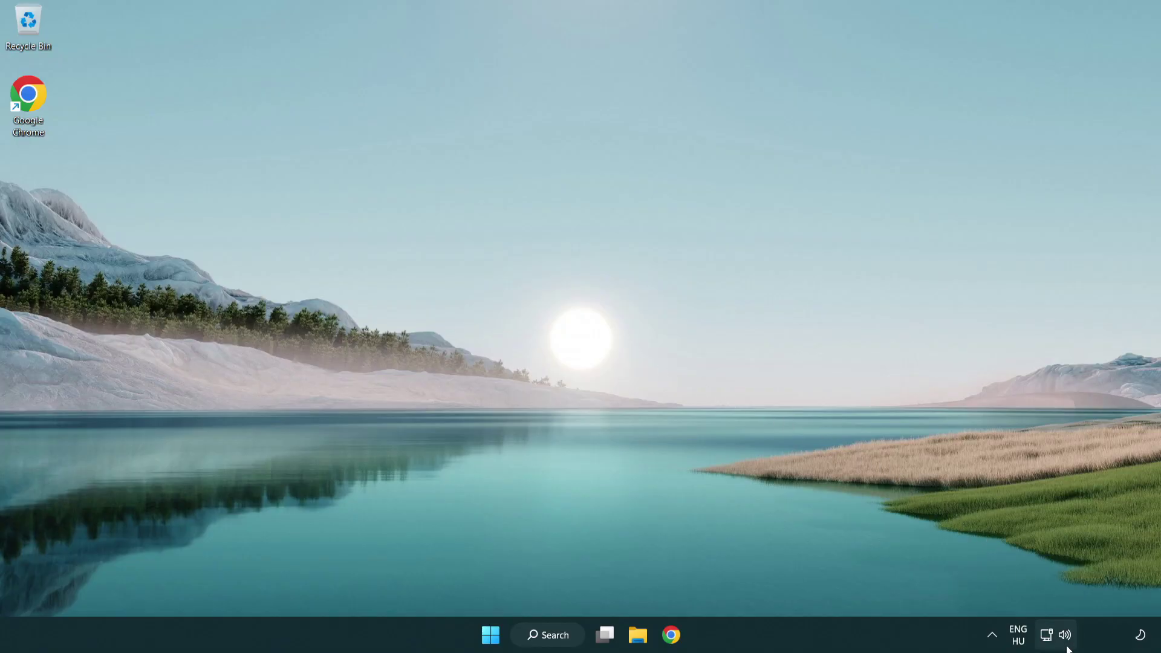
- Launch 'Troubleshoot sound problems' from the taskbar speaker icon's context menu
right_click(1067, 639)
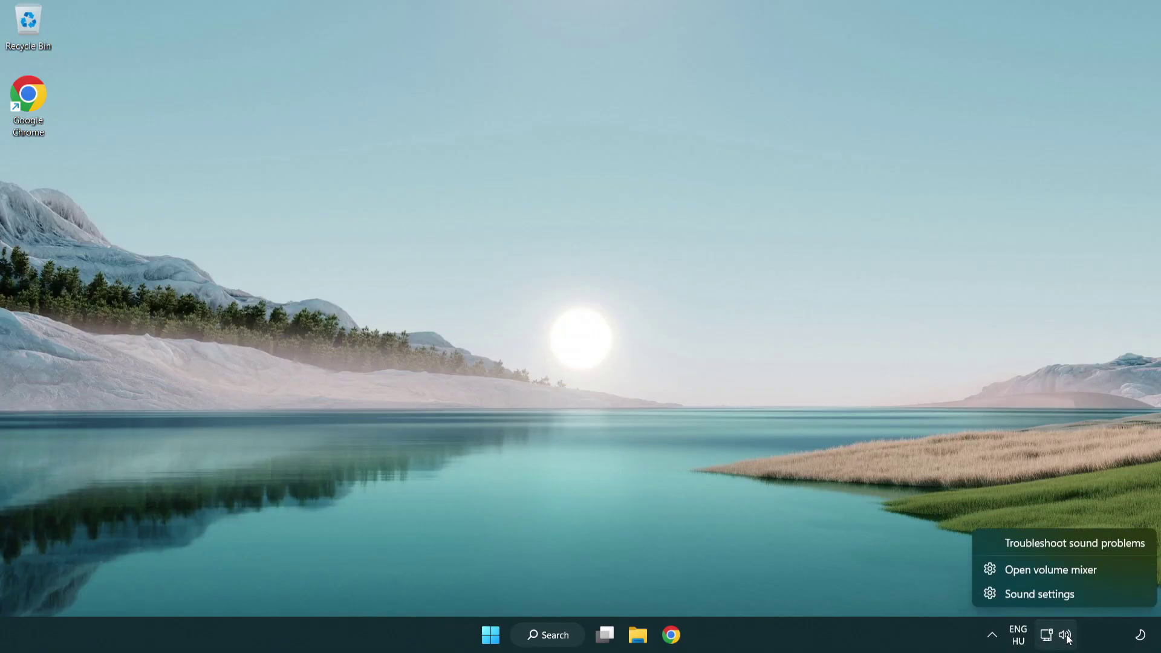
left_click(1062, 547)
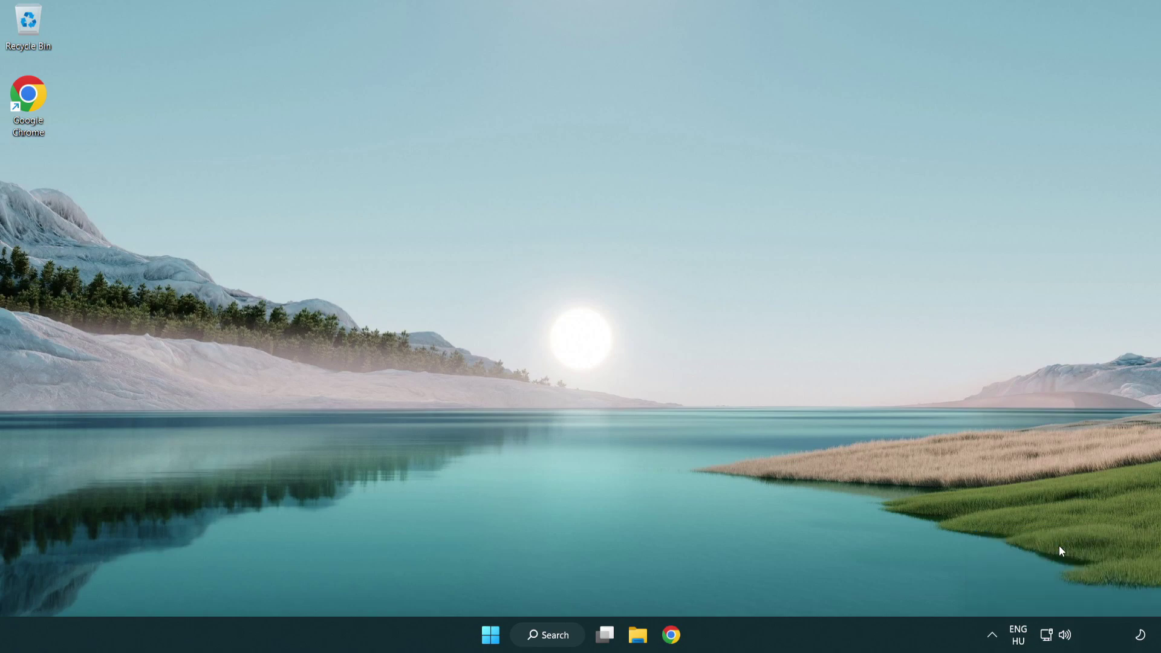